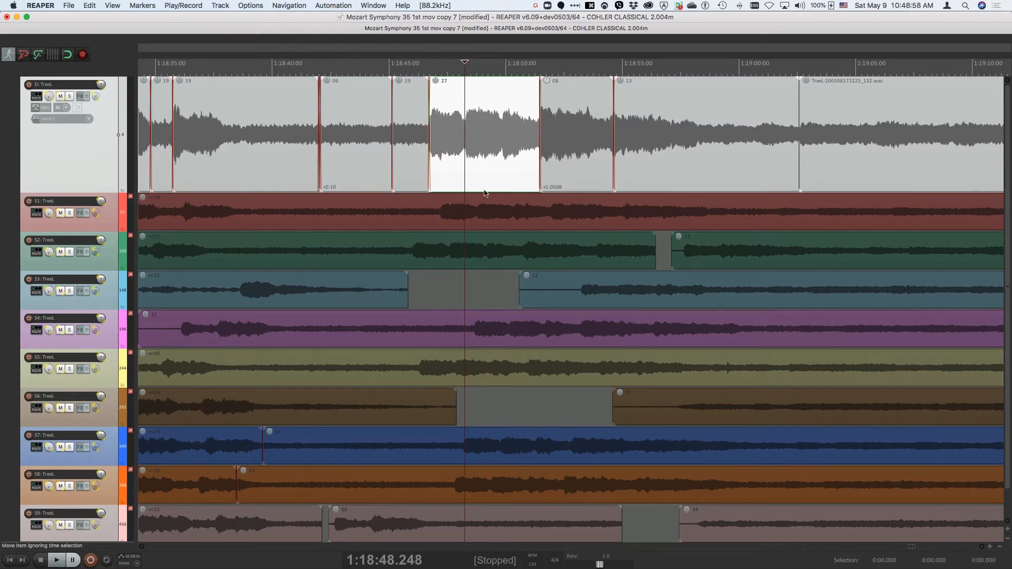
# Step: Select item 27 on the destination TreeL track, expand the destination group to show its member tracks, and collapse it again
pyautogui.click(491, 153)
pyautogui.press('ctrl+alt+super+t')
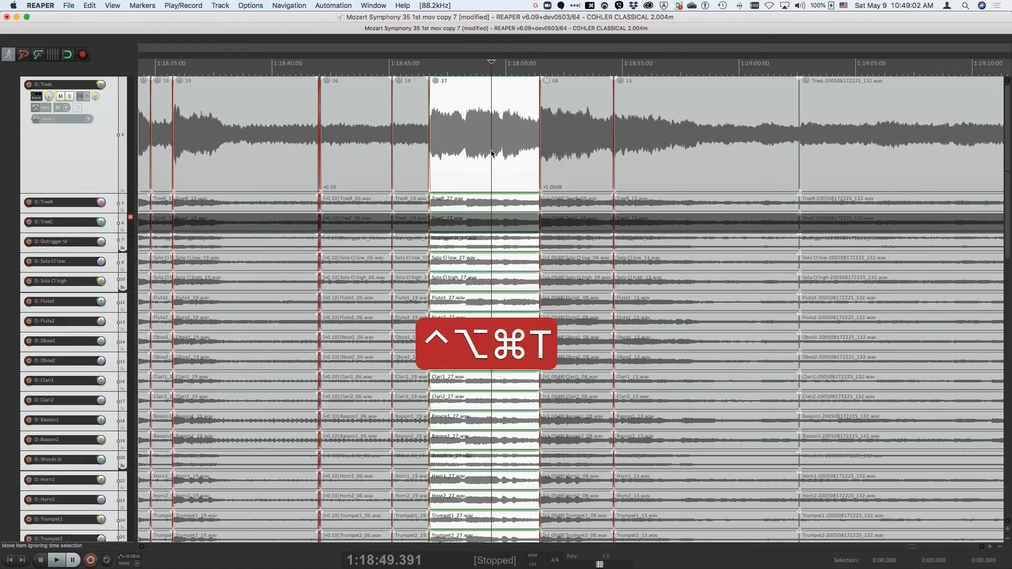
pyautogui.press('ctrl+alt+super+t')
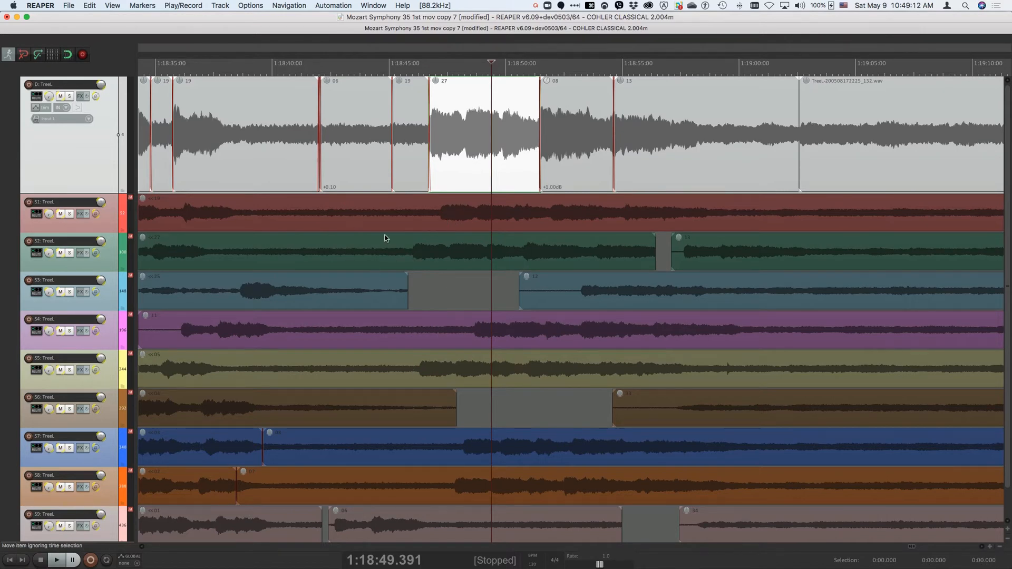
# Step: Set the source IN marker on S1 at the note onset, 1:18:47.205, below destination item 27
pyautogui.scroll(-10, 384, 238)
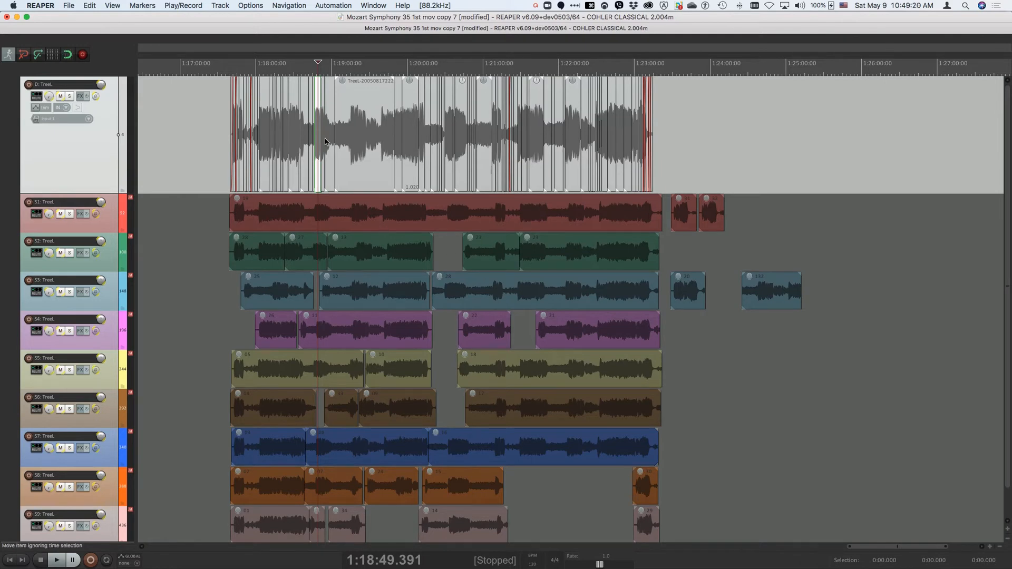
pyautogui.scroll(4, 315, 139)
pyautogui.scroll(6, 315, 139)
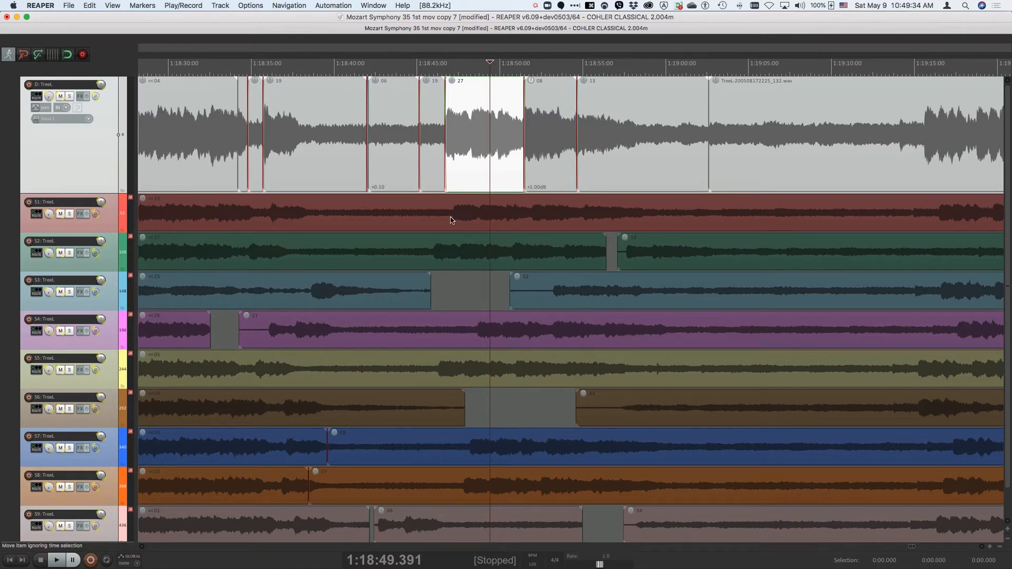
pyautogui.scroll(3, 452, 216)
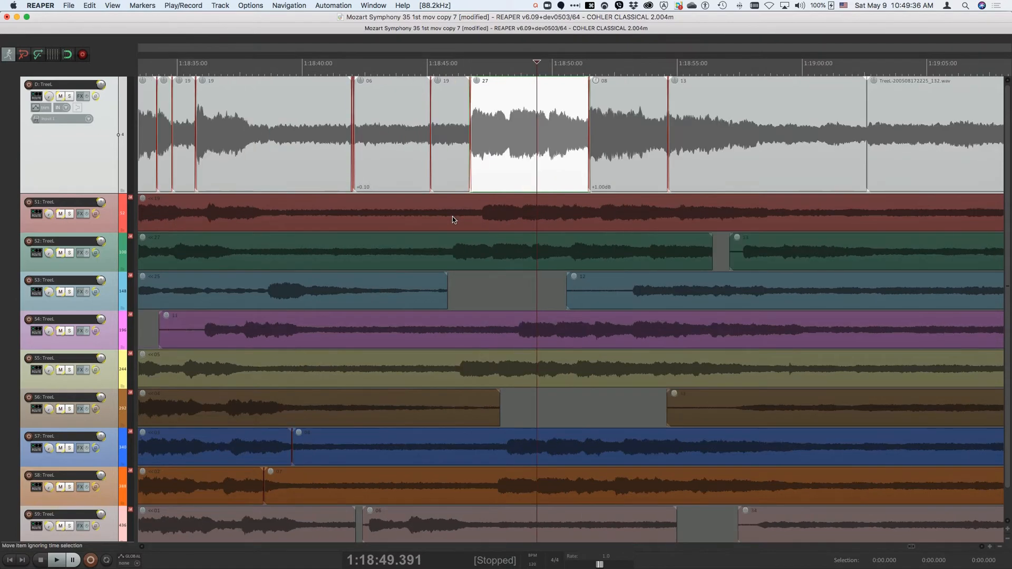
pyautogui.click(545, 217)
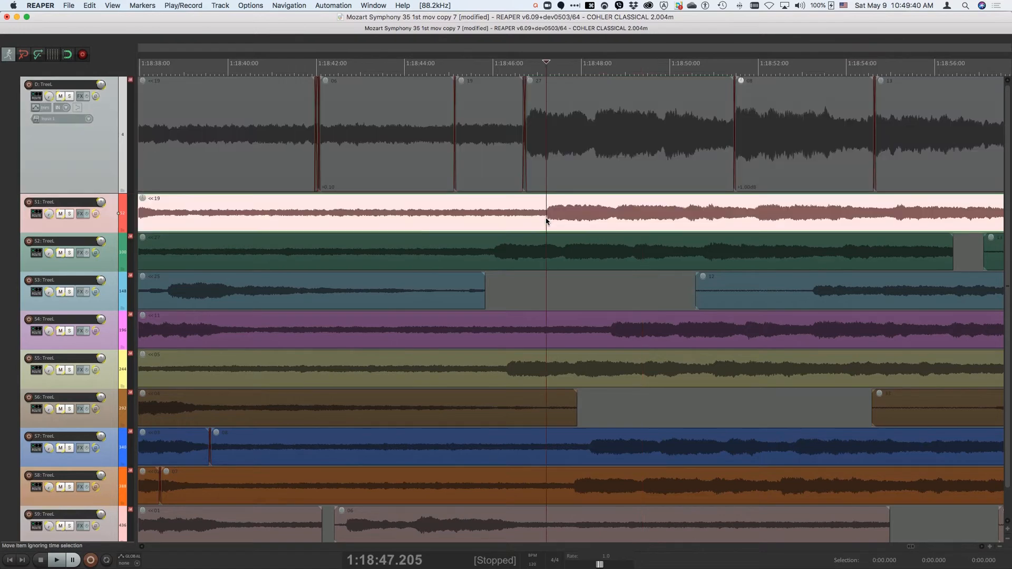
pyautogui.press('[')
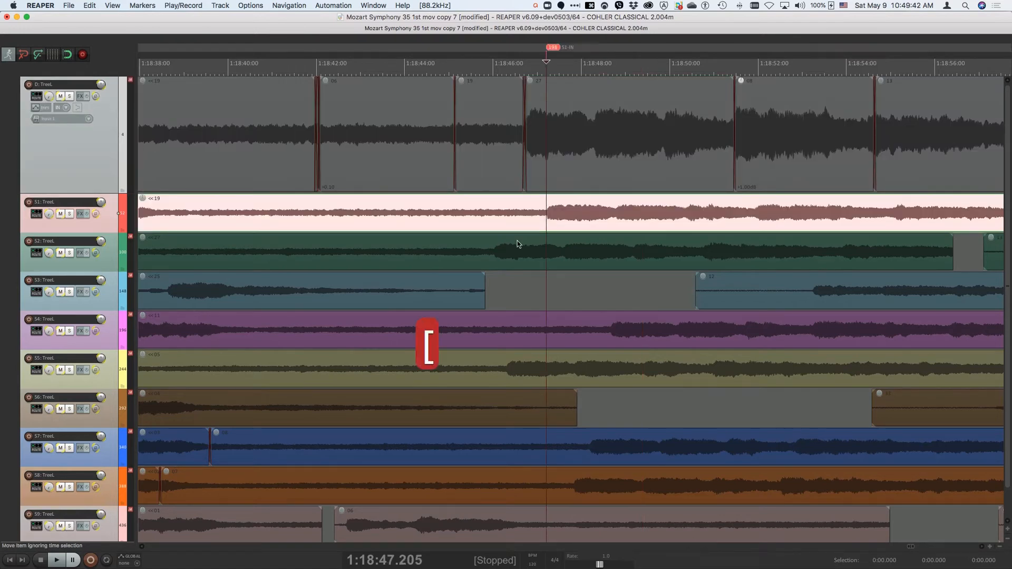
# Step: Set source IN markers at the same note onset on S2 (1:18:46.008), S4 (1:18:48.637) and S5 (1:18:46.299)
pyautogui.click(492, 252)
pyautogui.press('[')
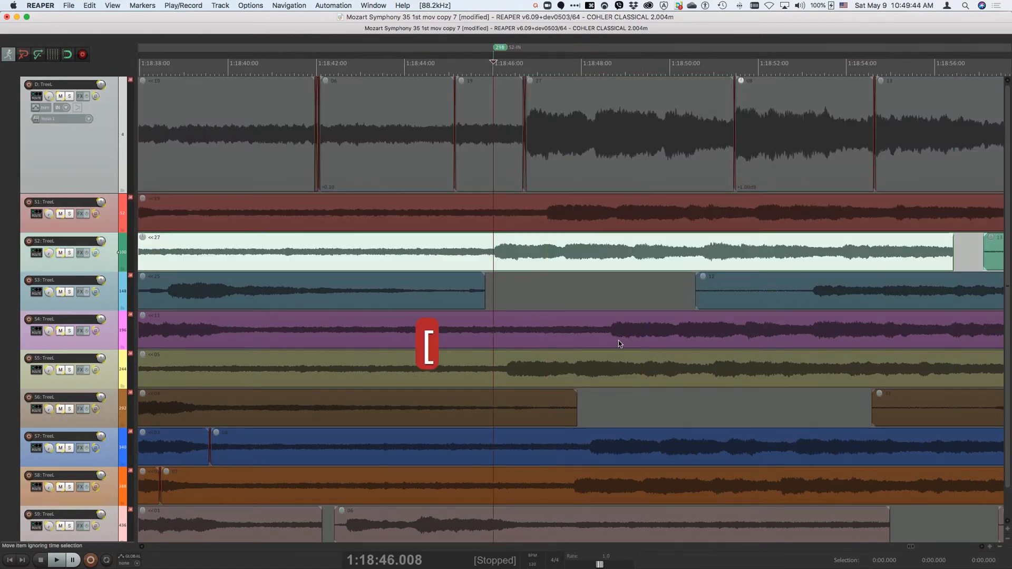
pyautogui.click(609, 331)
pyautogui.press('[')
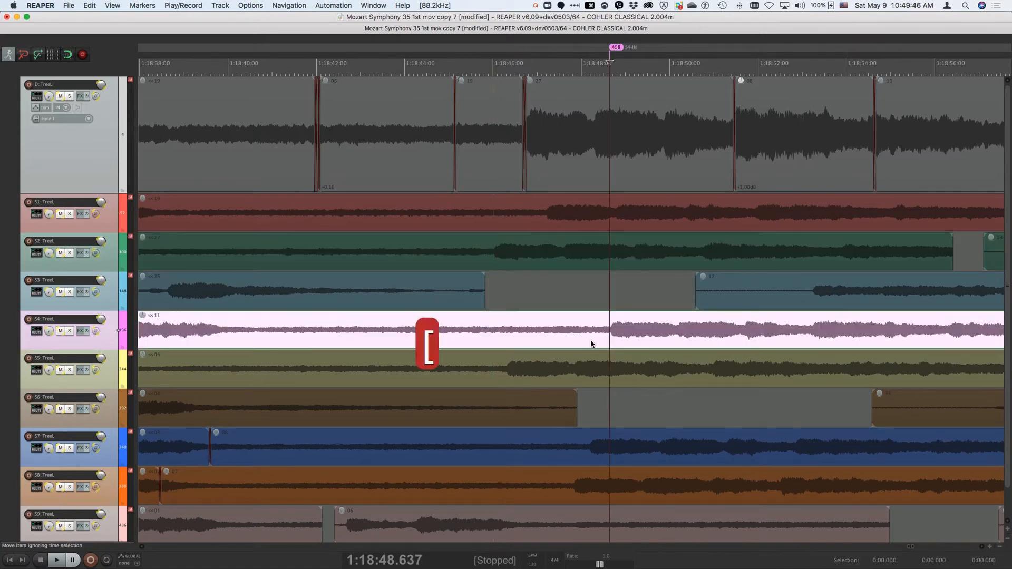
pyautogui.click(506, 378)
pyautogui.press('[')
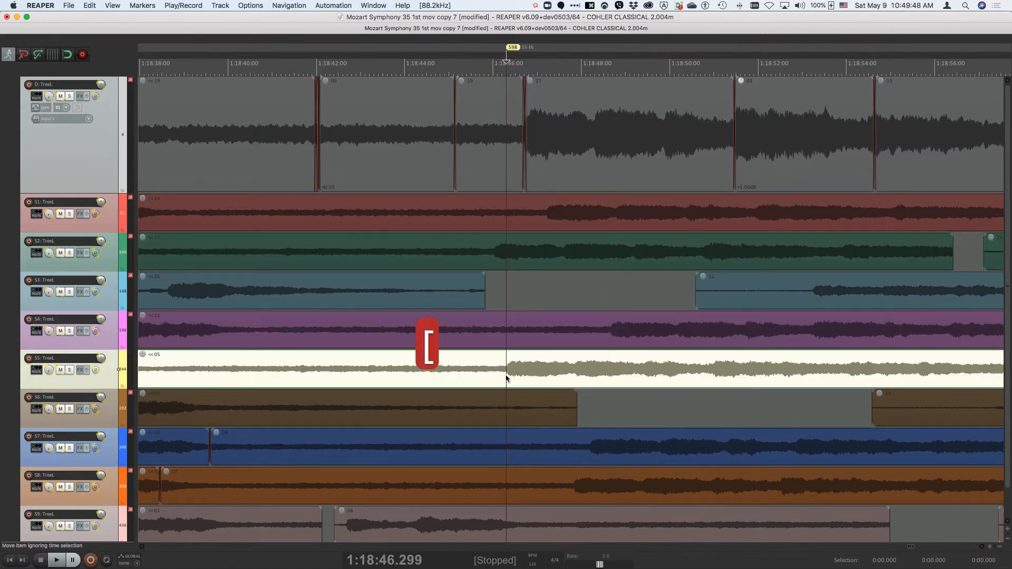
# Step: Set source IN markers at the same note onset on S7 (1:18:48.212) and S8 (1:18:47.842)
pyautogui.click(591, 455)
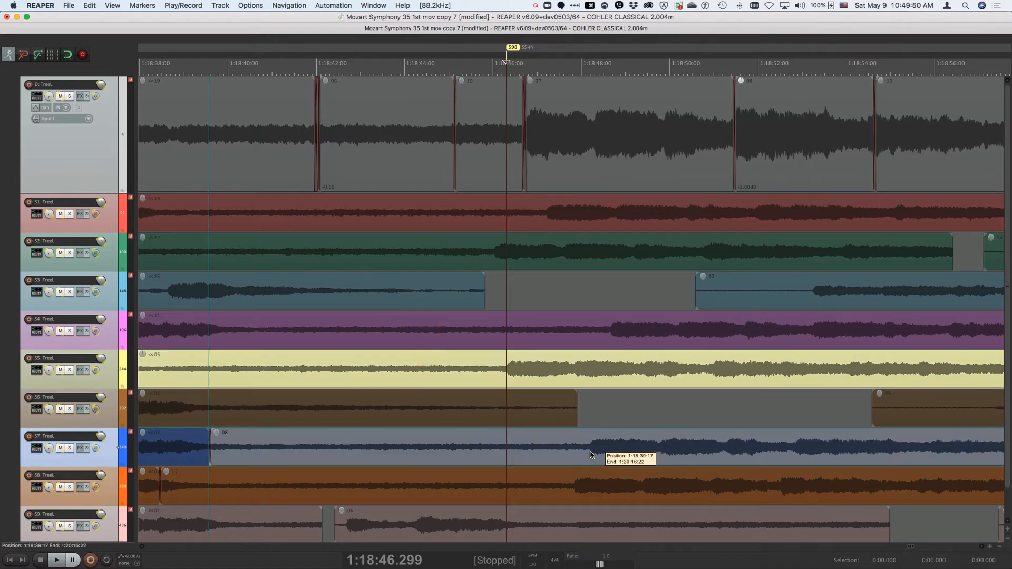
pyautogui.press('[')
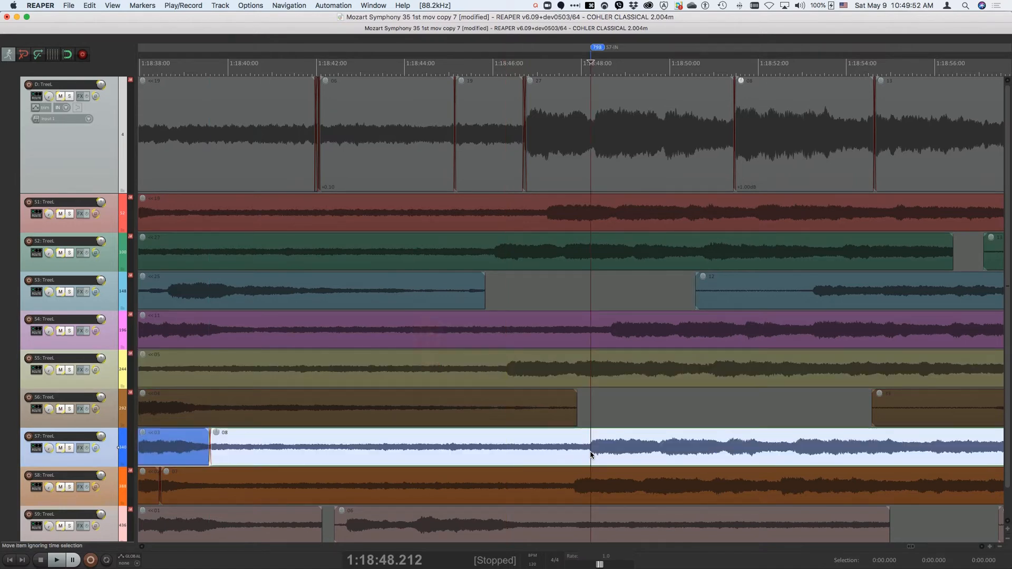
pyautogui.press('[')
pyautogui.click(575, 491)
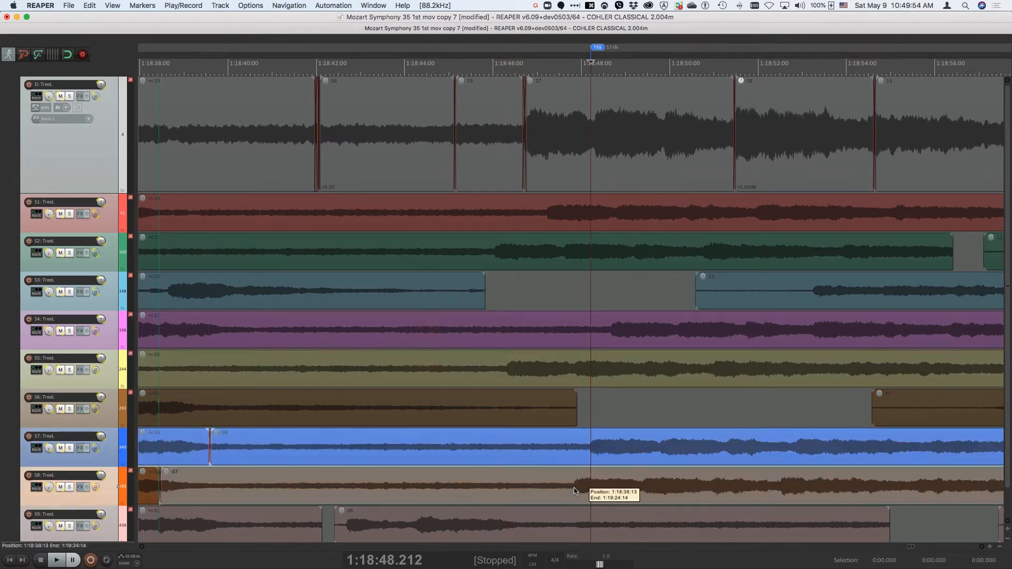
pyautogui.press('[')
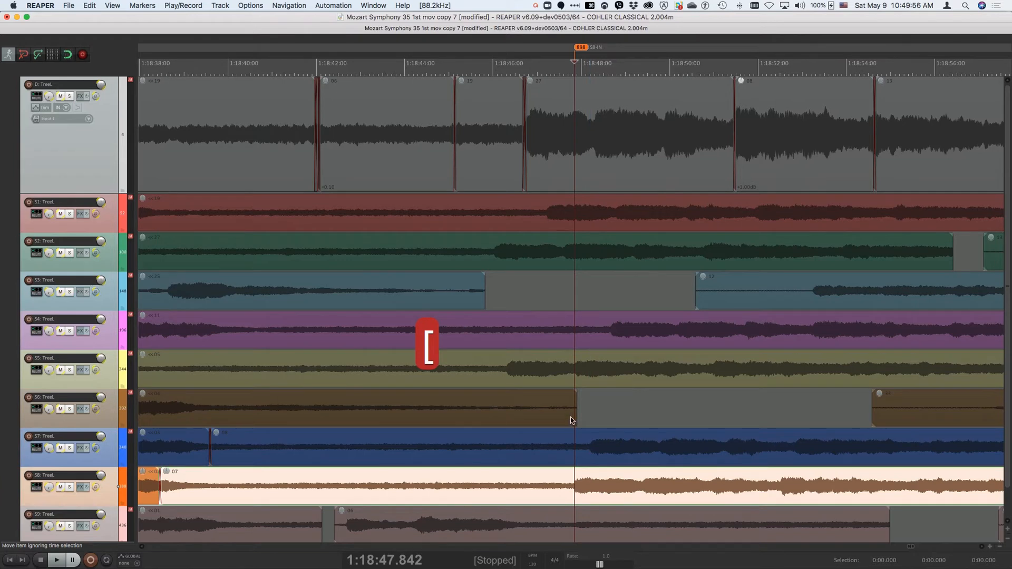
# Step: Set the S5 source IN marker again at its 1:18:46.299 onset, and play S1 from its own IN marker
pyautogui.click(505, 370)
pyautogui.press('[')
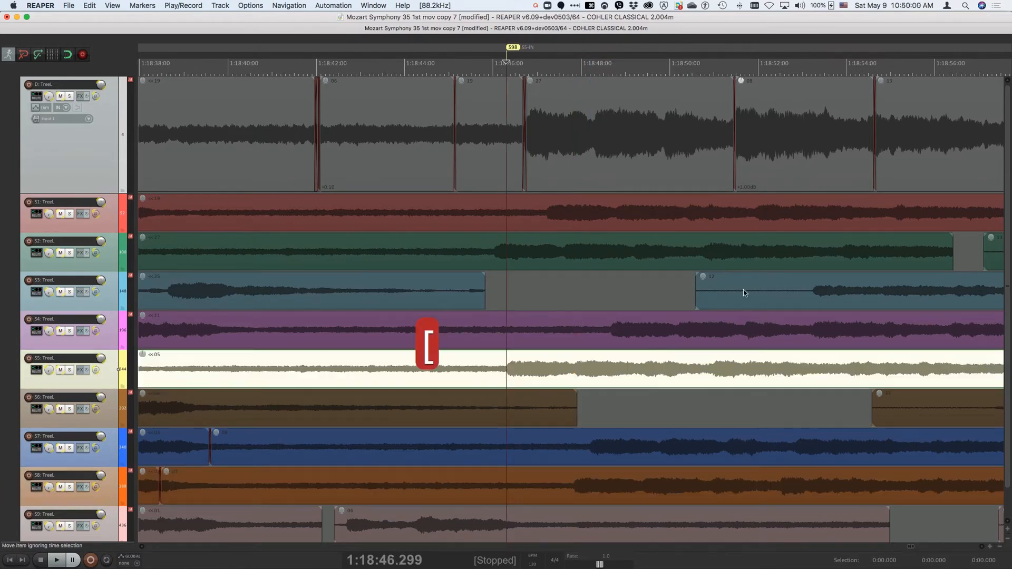
pyautogui.click(500, 201)
pyautogui.press('[')
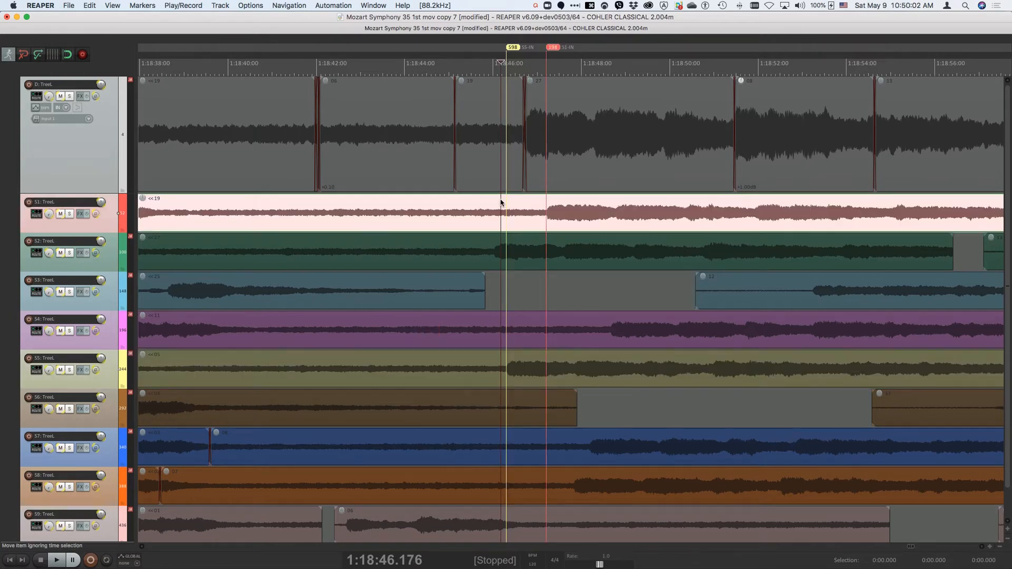
pyautogui.hotkey('shift', '[')
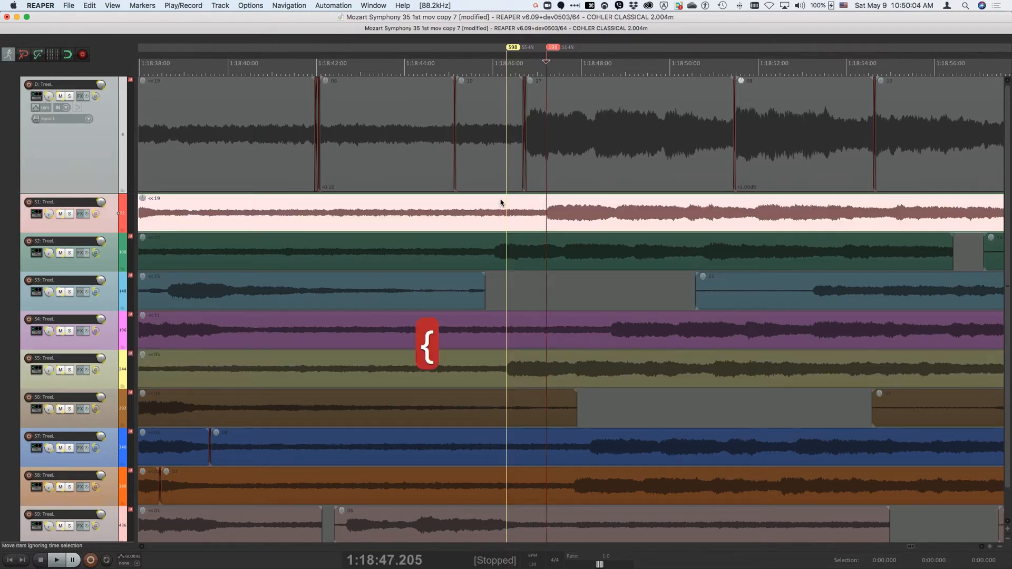
pyautogui.press('space')
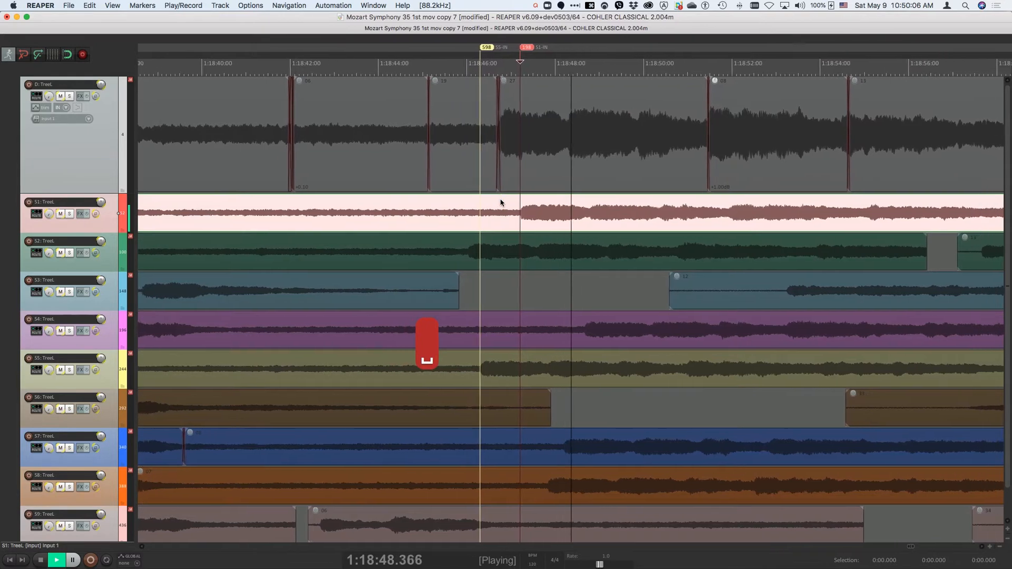
pyautogui.press('XF86AudioRaiseVolume')
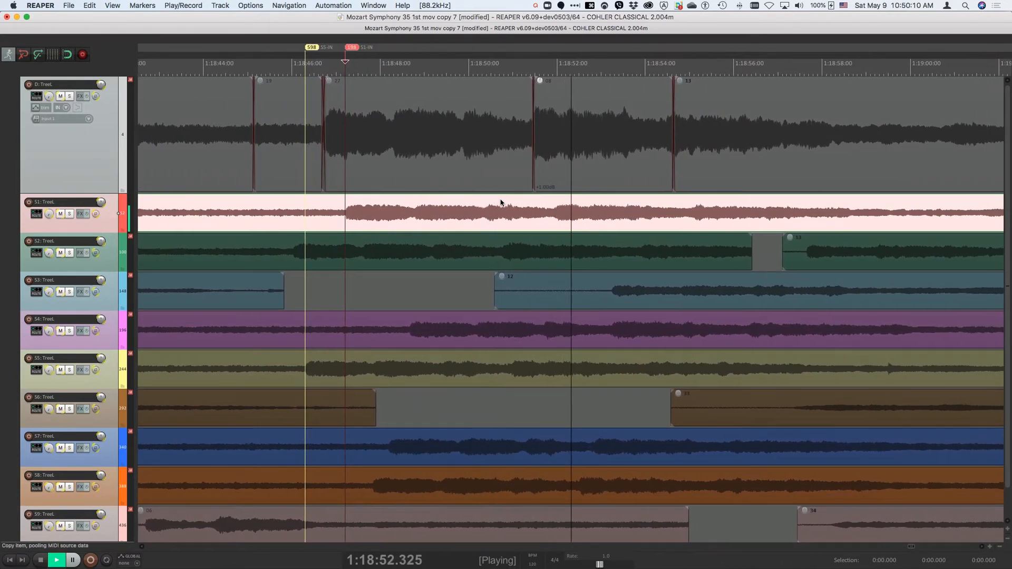
# Step: Audition takes S2, S4, S7 and S8 in turn from their IN markers, and stop playback
pyautogui.press('alt+shift+super+F2')
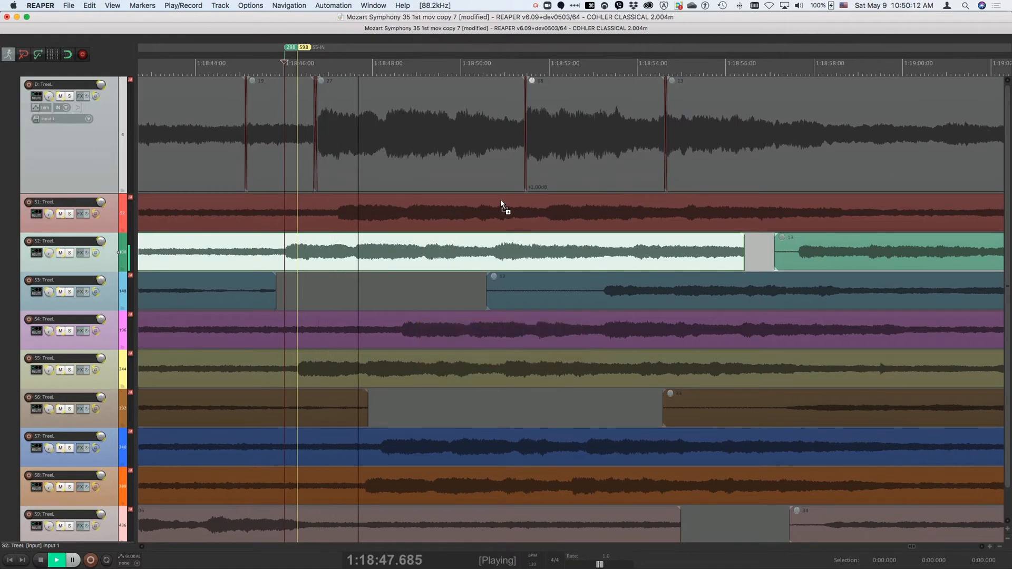
pyautogui.press('alt+shift+super+F4')
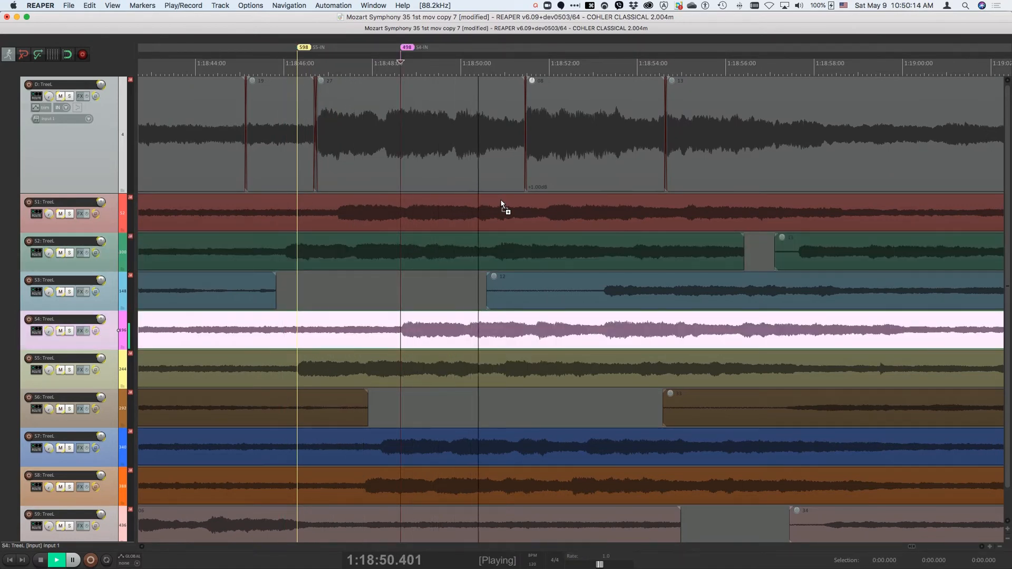
pyautogui.press('alt+shift+super+F7')
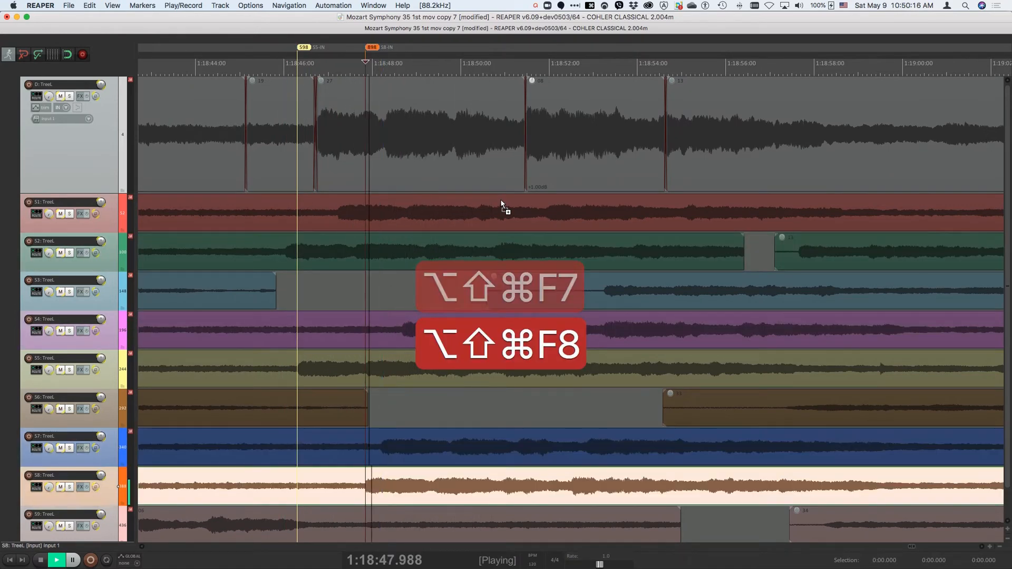
pyautogui.press('alt+shift+super+F8')
pyautogui.press('space')
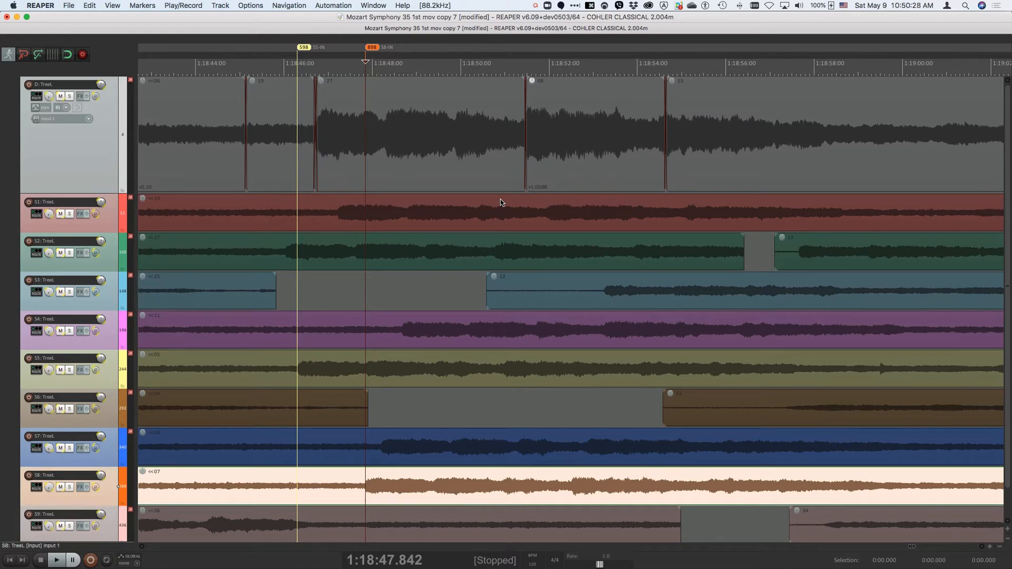
# Step: Compare takes S8 and S4 by alternating playback between their IN markers, and stop playback
pyautogui.press('space')
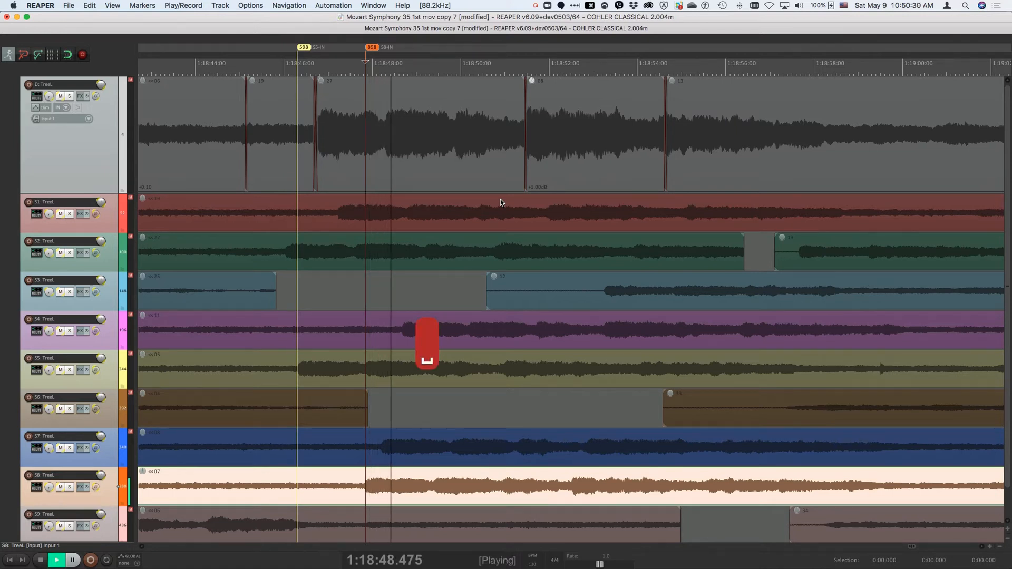
pyautogui.press('alt+shift+super+F4')
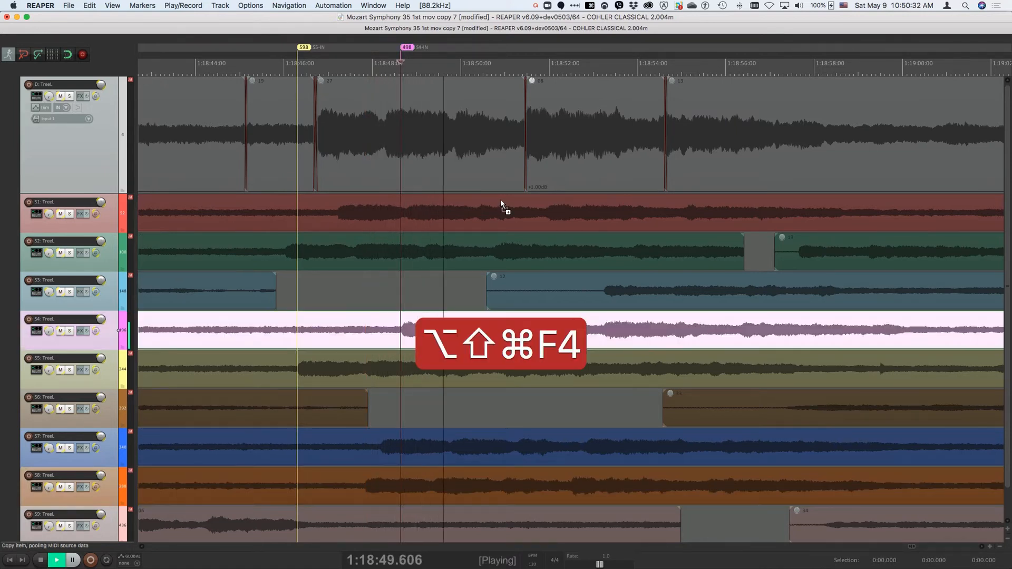
pyautogui.press('alt+shift+super+F8')
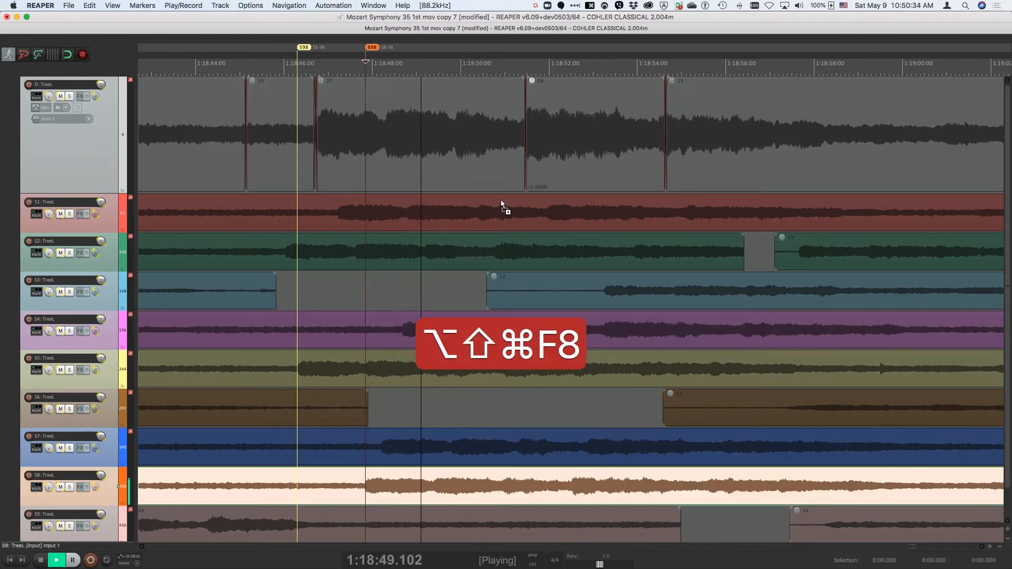
pyautogui.press('alt+shift+super+F4')
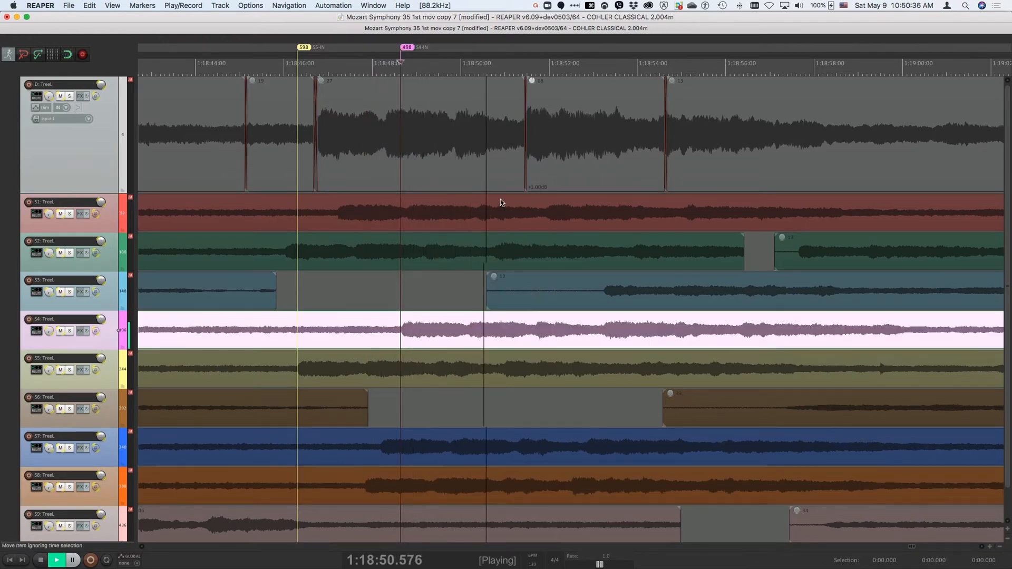
pyautogui.press('space')
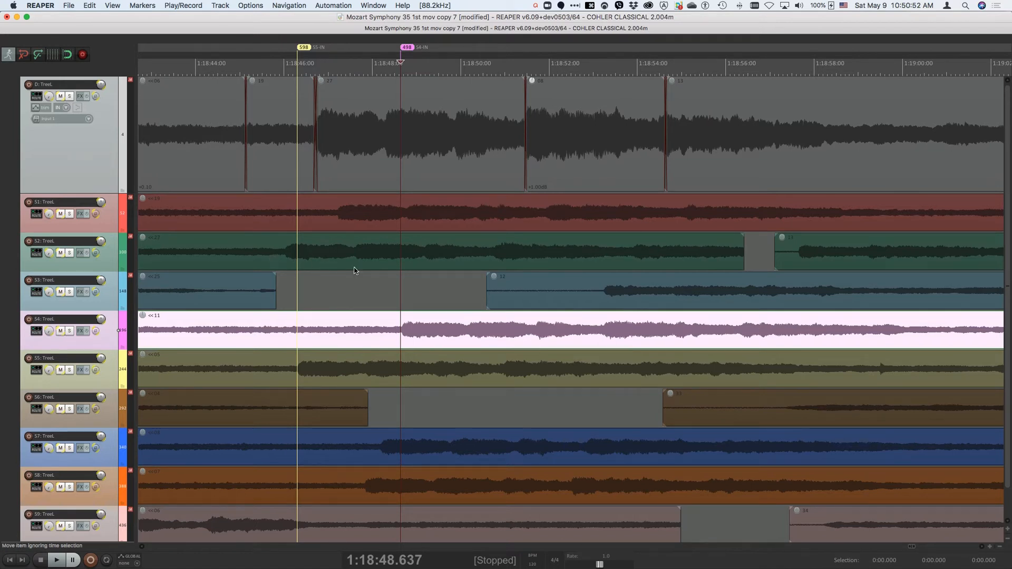
# Step: Play S2 from 1:18:46.713, set its source IN marker on the fly during playback, and stop
pyautogui.click(317, 257)
pyautogui.press('space')
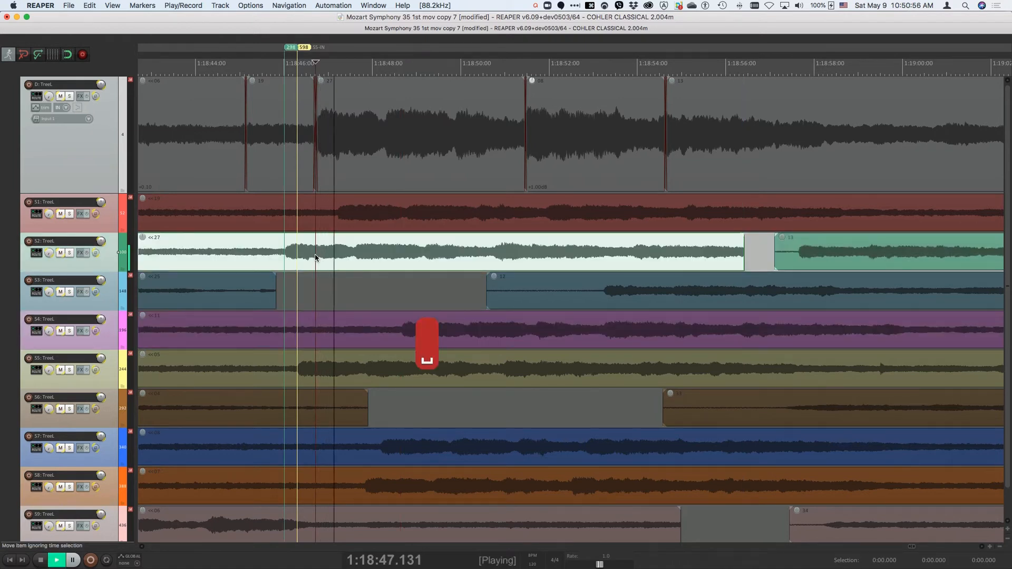
pyautogui.press('[')
pyautogui.press('space')
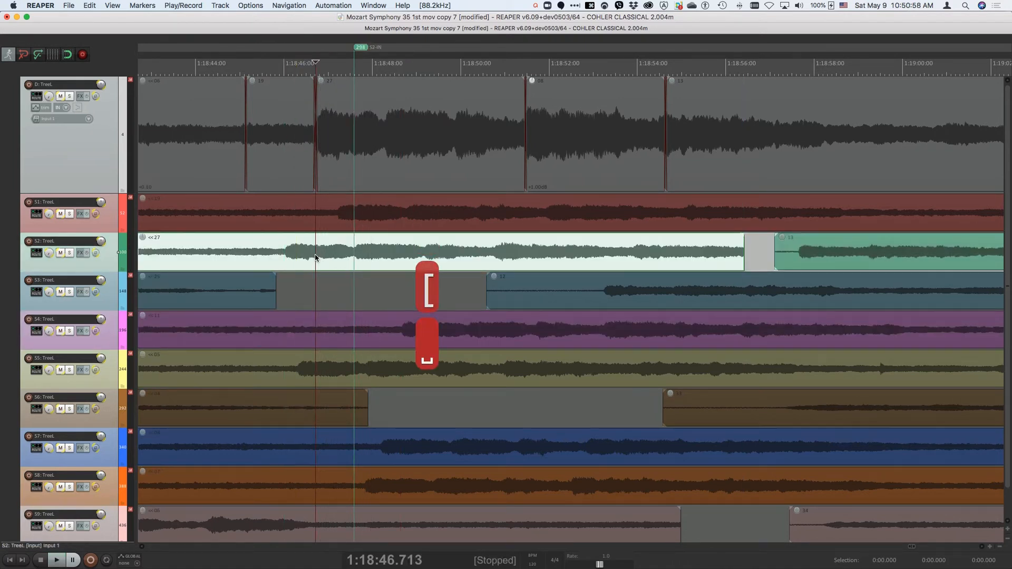
# Step: Play S2 from the edit cursor again, set its source OUT marker on the fly during playback, and stop
pyautogui.press('space')
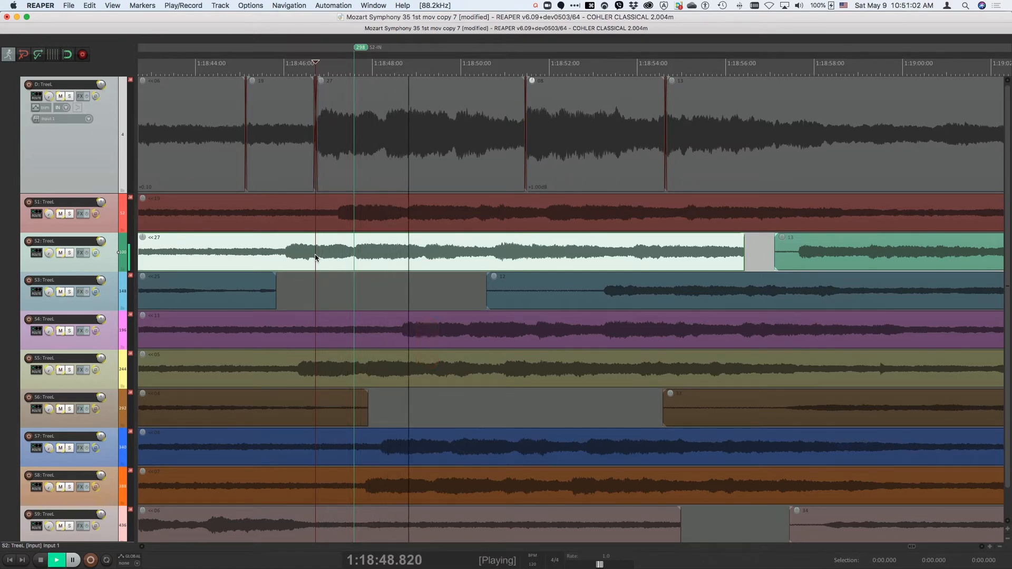
pyautogui.press(']')
pyautogui.press('space')
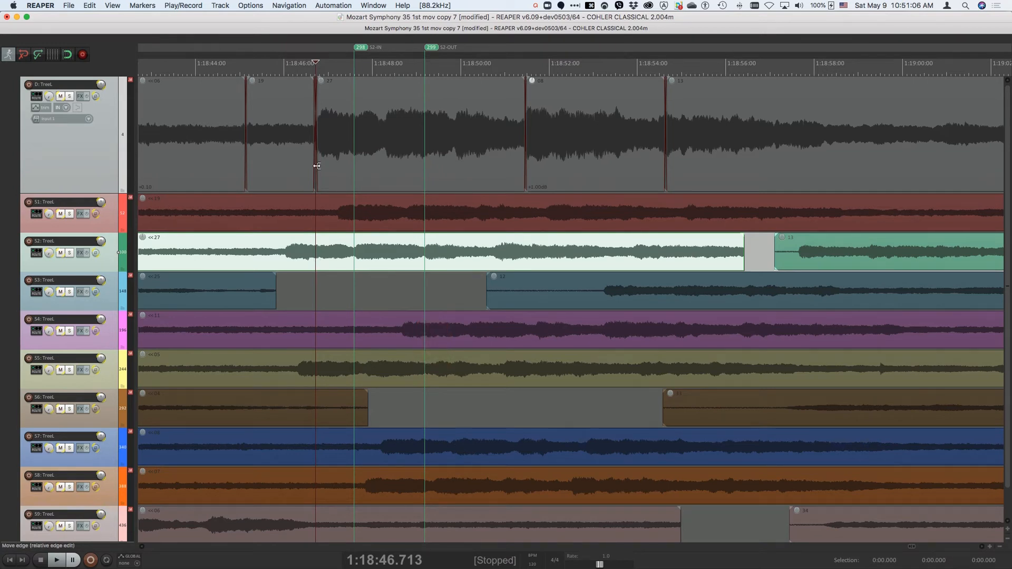
# Step: Play the destination from 1:18:46.981, set its IN and OUT markers on the fly during playback, and stop
pyautogui.click(349, 154)
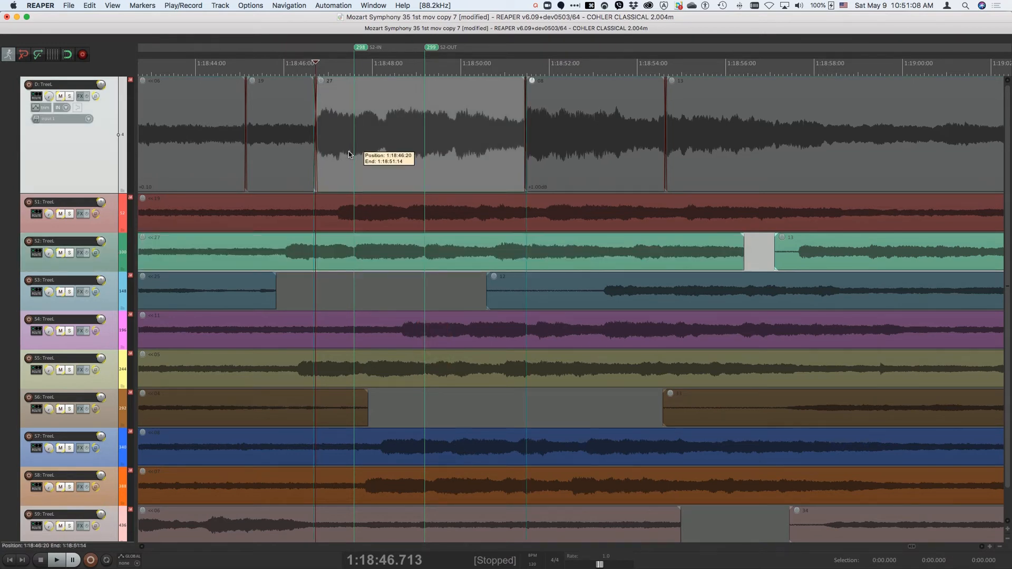
pyautogui.click(326, 143)
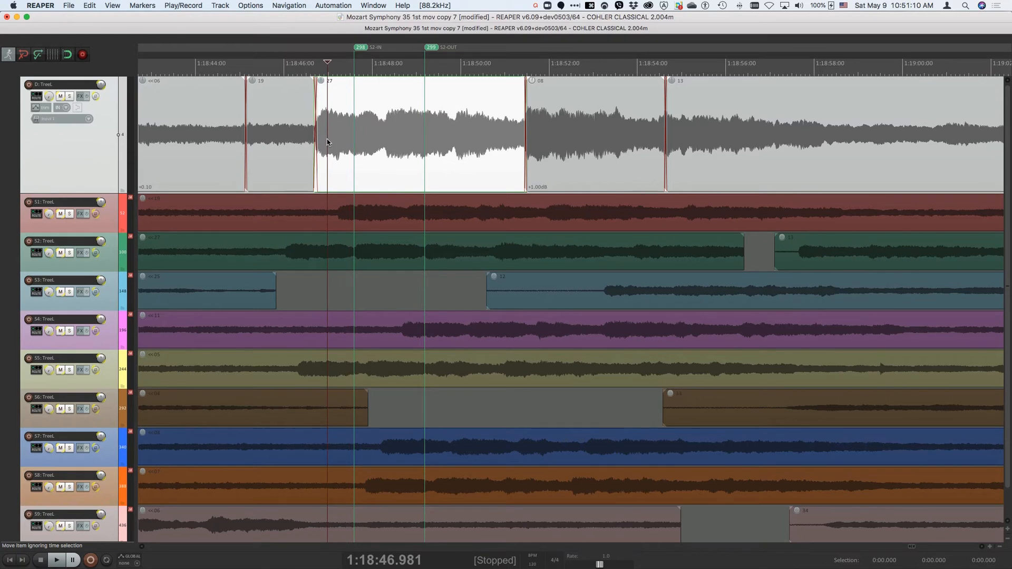
pyautogui.press('space')
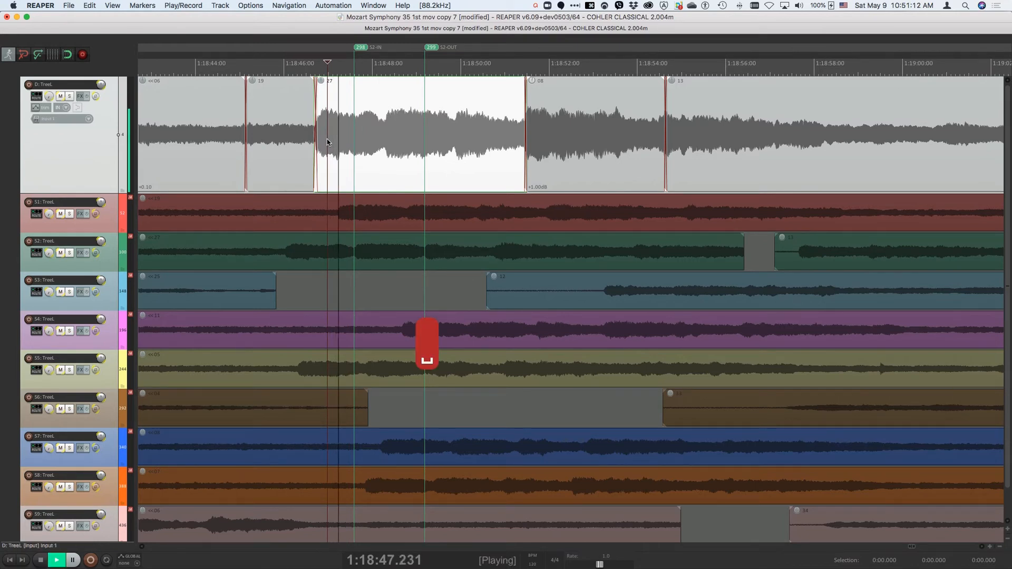
pyautogui.press('[')
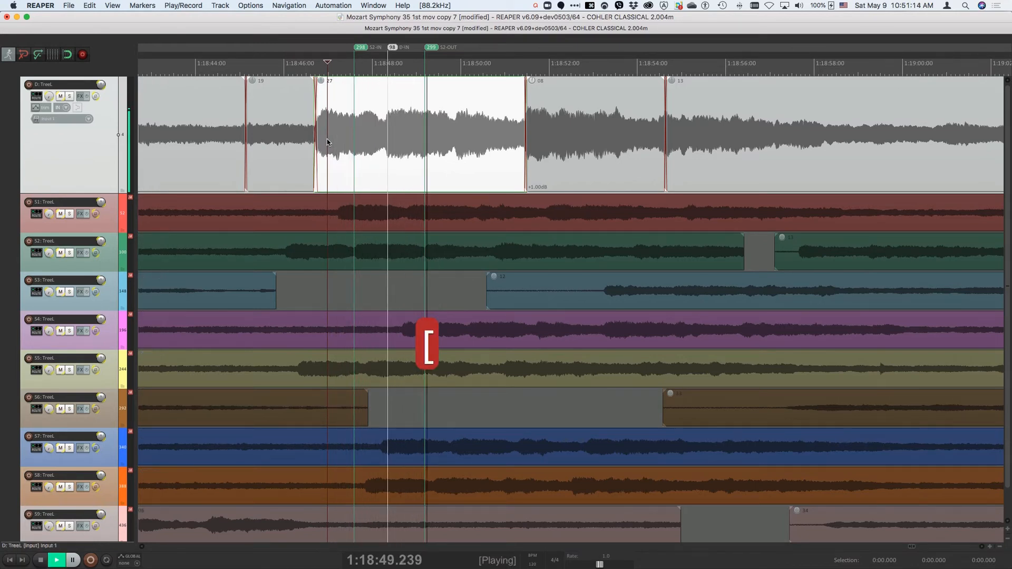
pyautogui.press(']')
pyautogui.press('space')
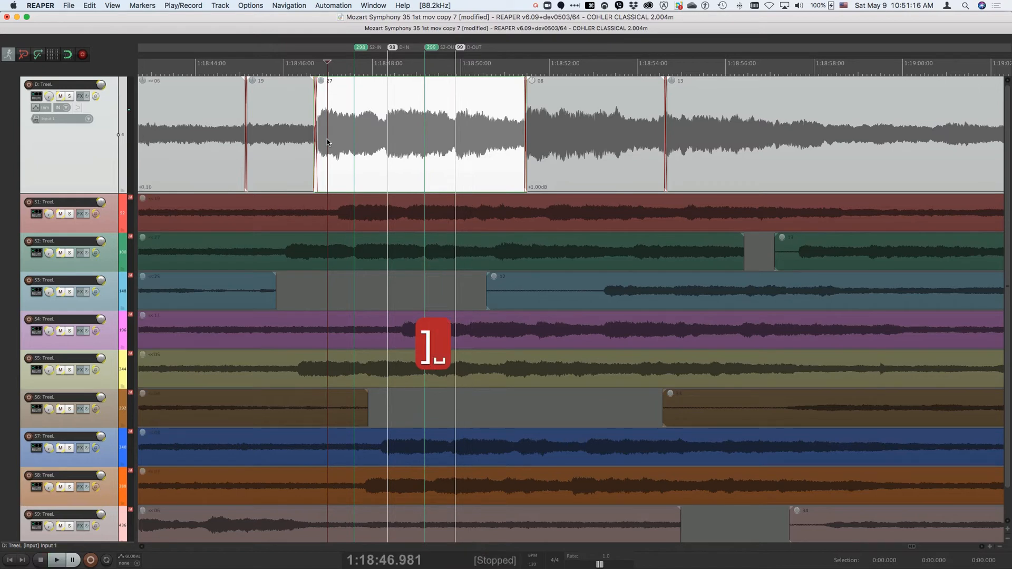
# Step: Replay the destination from the edit cursor, reset its IN and OUT markers on the fly, and stop
pyautogui.press('space')
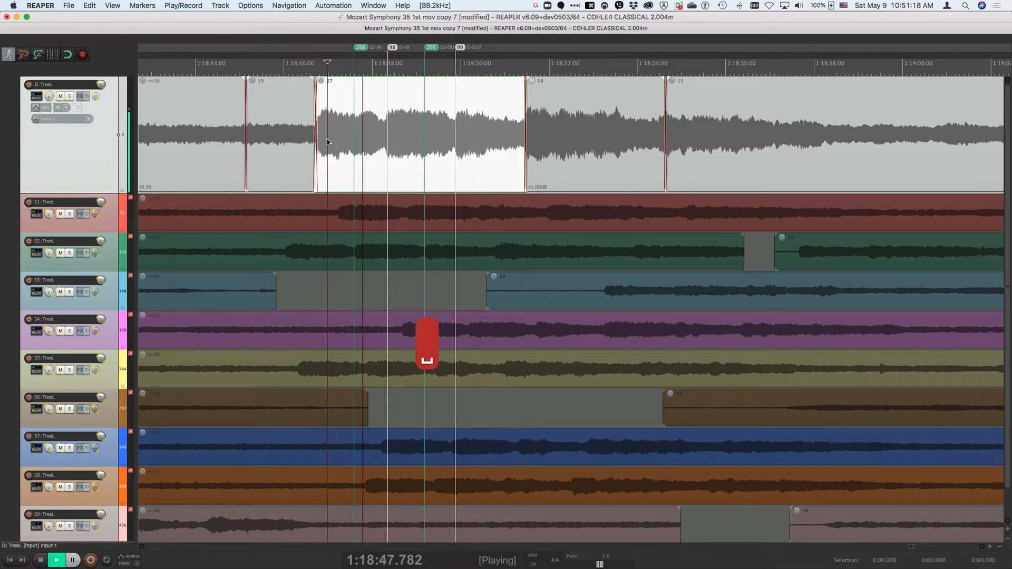
pyautogui.press('[')
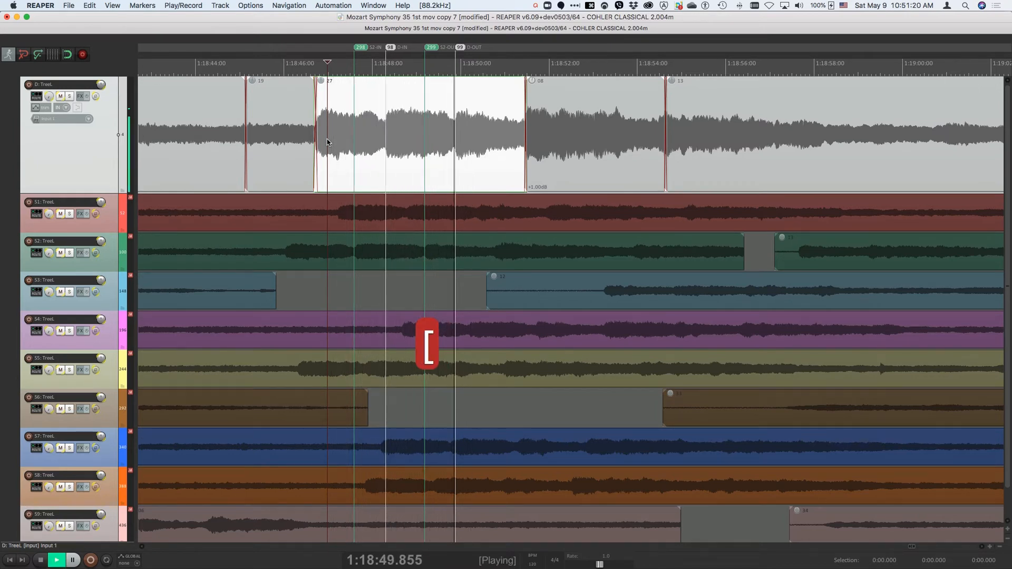
pyautogui.press(']')
pyautogui.press('space')
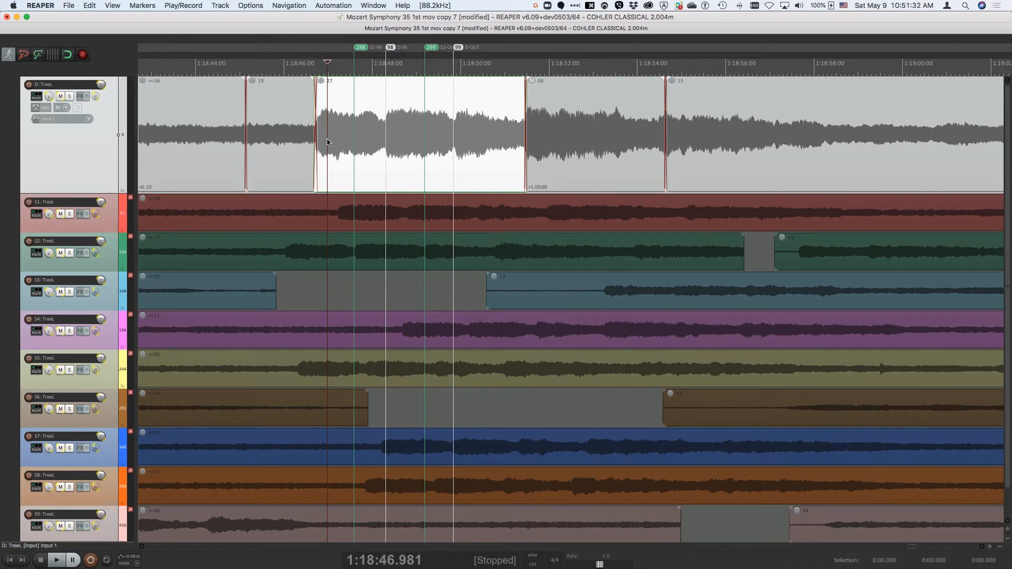
# Step: Audition the passage between the IN and OUT markers on the destination and on S2, with both marker pairs in view
pyautogui.press('F8')
pyautogui.press('z')
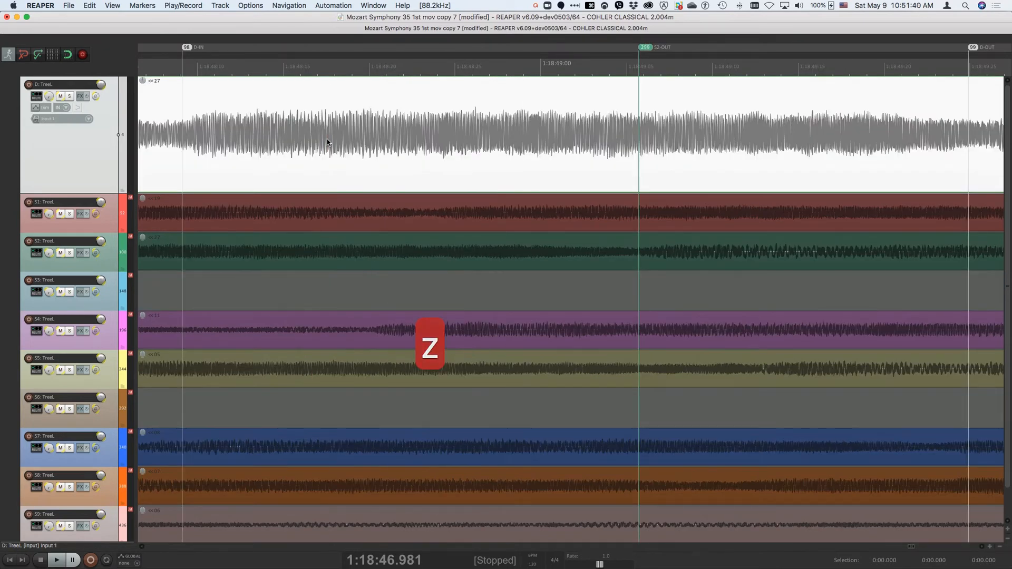
pyautogui.scroll(-3, 327, 142)
pyautogui.scroll(-1, 327, 139)
pyautogui.hscroll(-2, 328, 139)
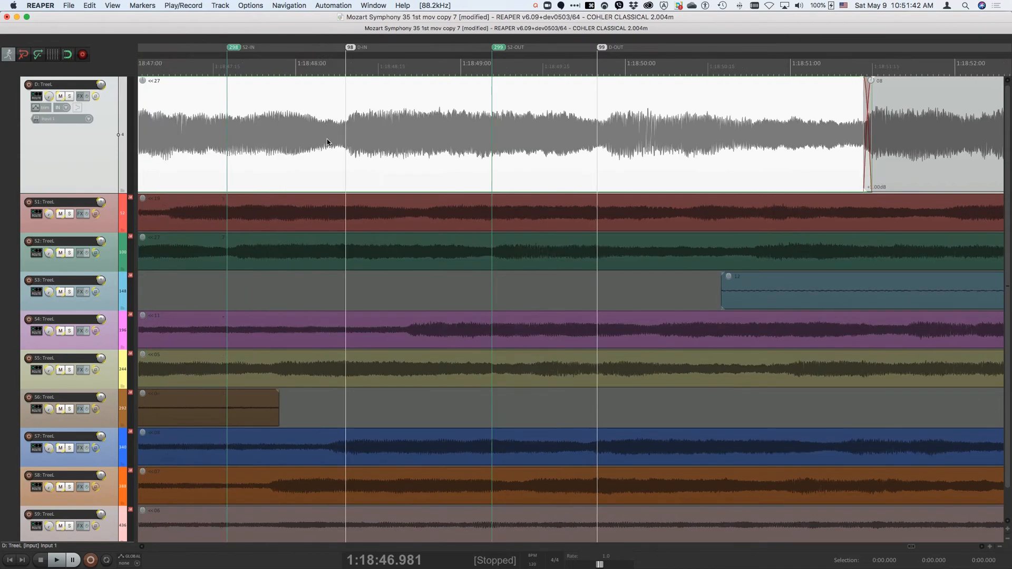
pyautogui.hscroll(2, 327, 140)
pyautogui.hscroll(-3, 327, 140)
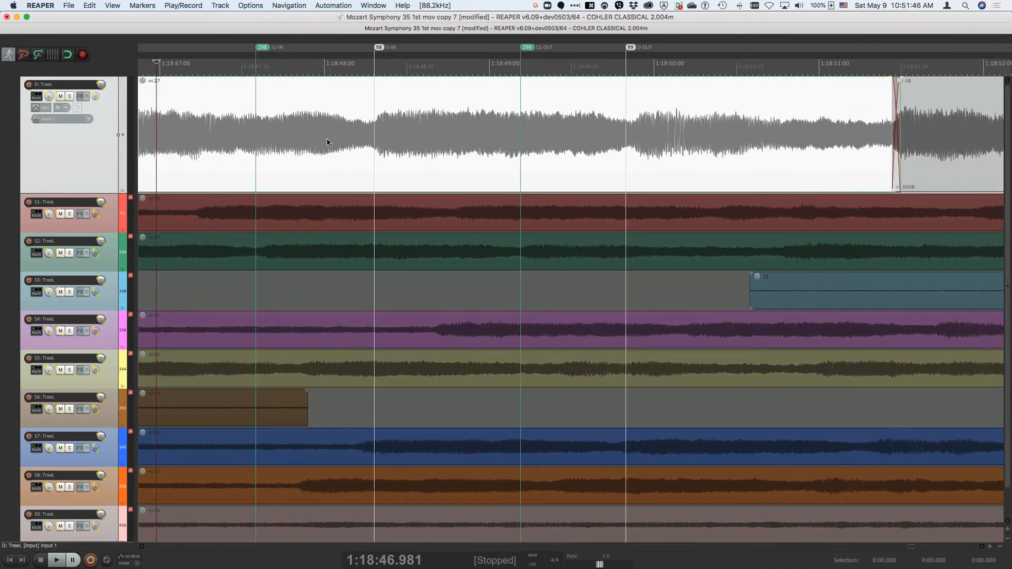
pyautogui.press('F8')
pyautogui.press('super+F8')
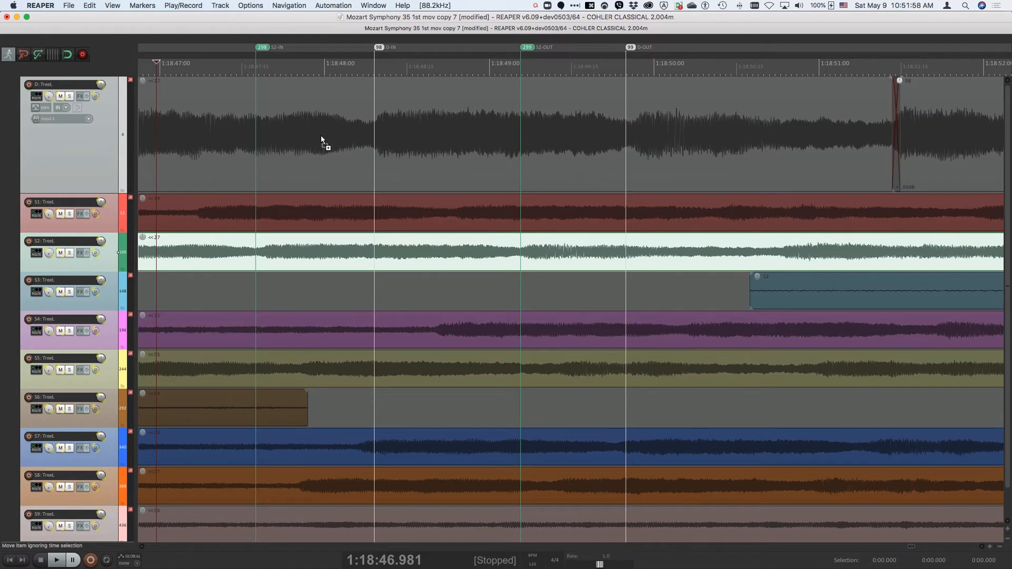
pyautogui.click(187, 7)
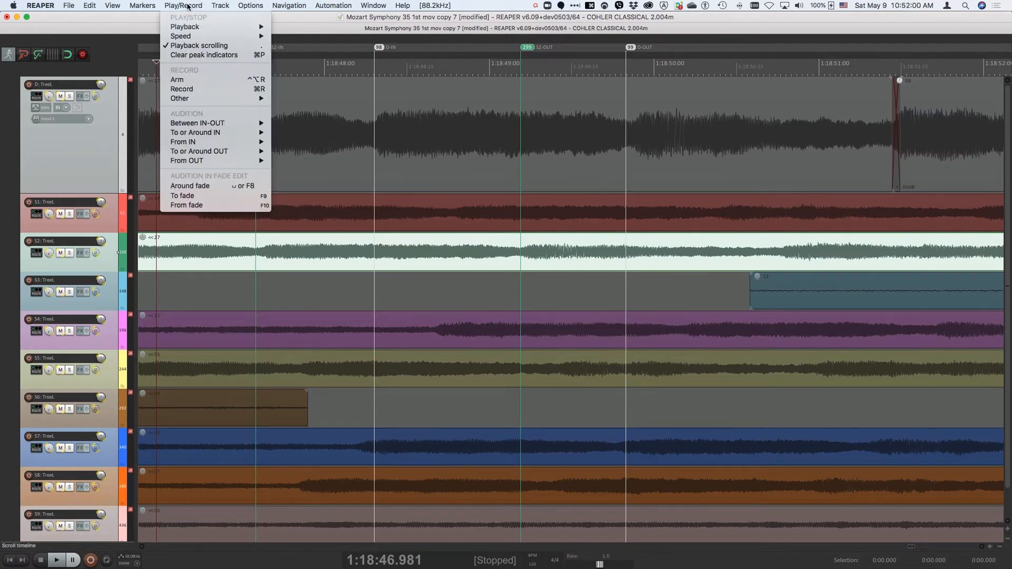
pyautogui.moveTo(195, 125)
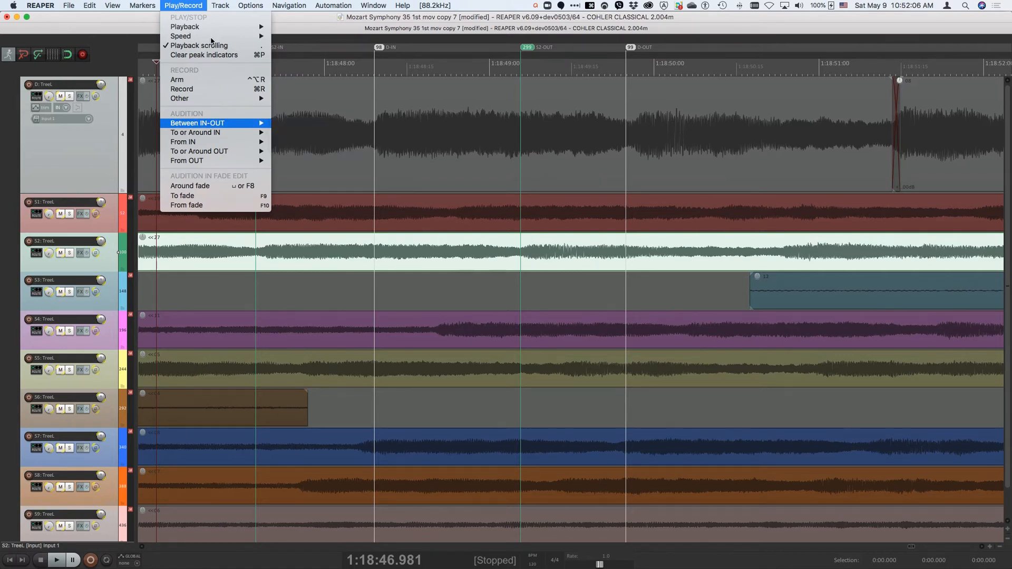
pyautogui.click(197, 6)
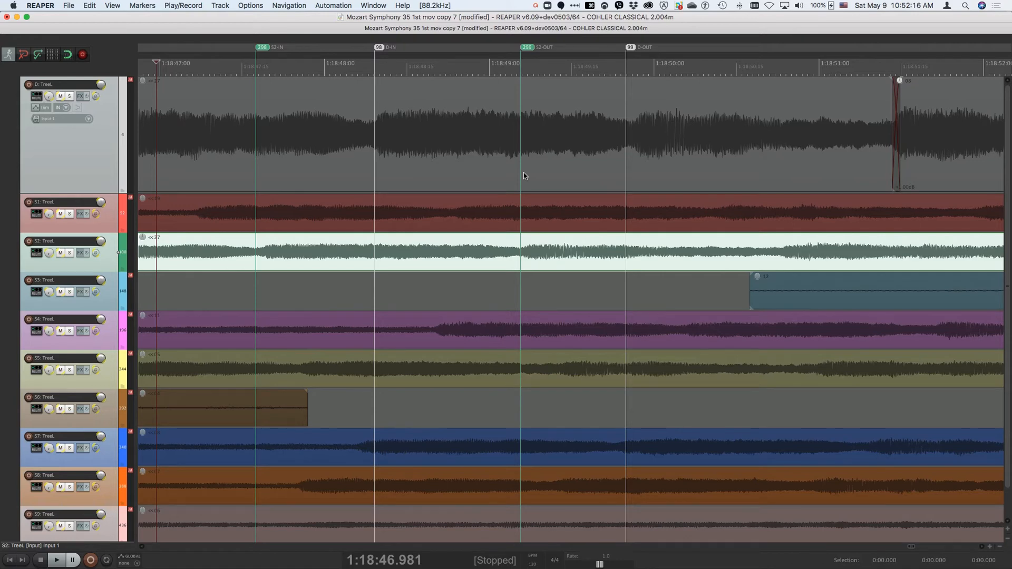
# Step: Audition the destination up to its IN marker, and move that marker to 1:18:48.275, just before the note's attack
pyautogui.press('F9')
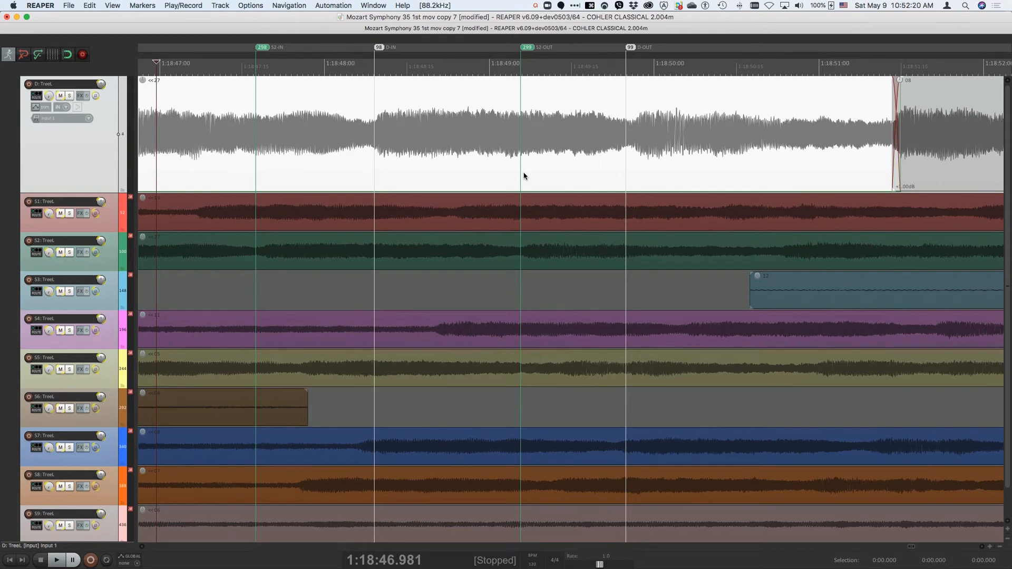
pyautogui.click(370, 126)
pyautogui.press('[')
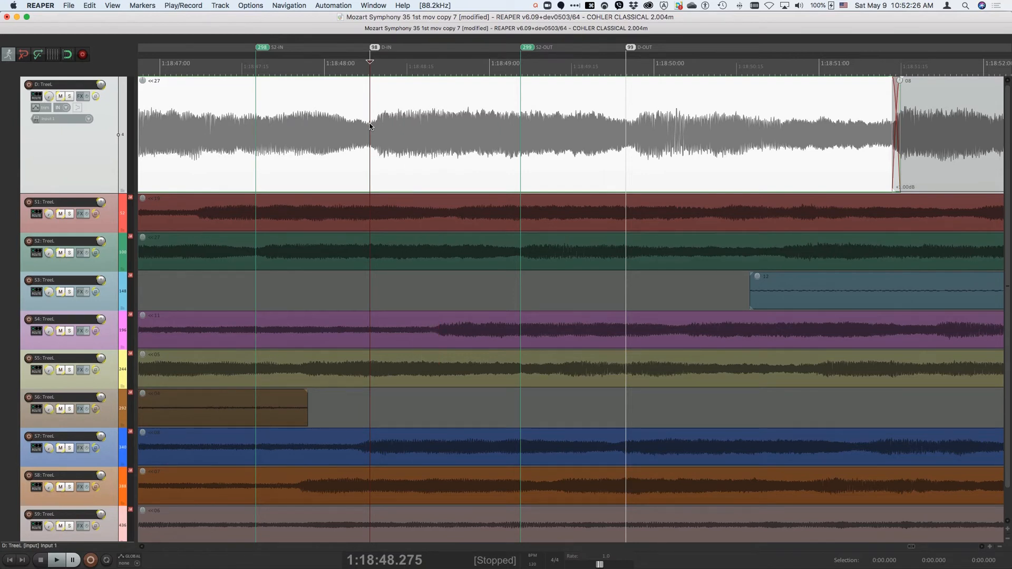
# Step: Compare the destination and S2 by auditioning each up to its IN marker and from its IN marker
pyautogui.press('F9')
pyautogui.press('F10')
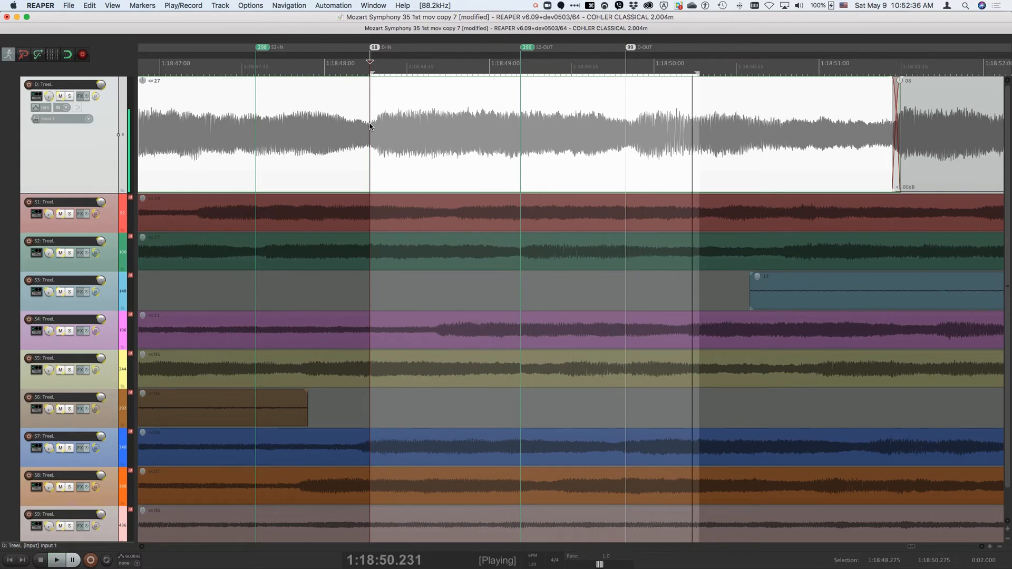
pyautogui.press('F9')
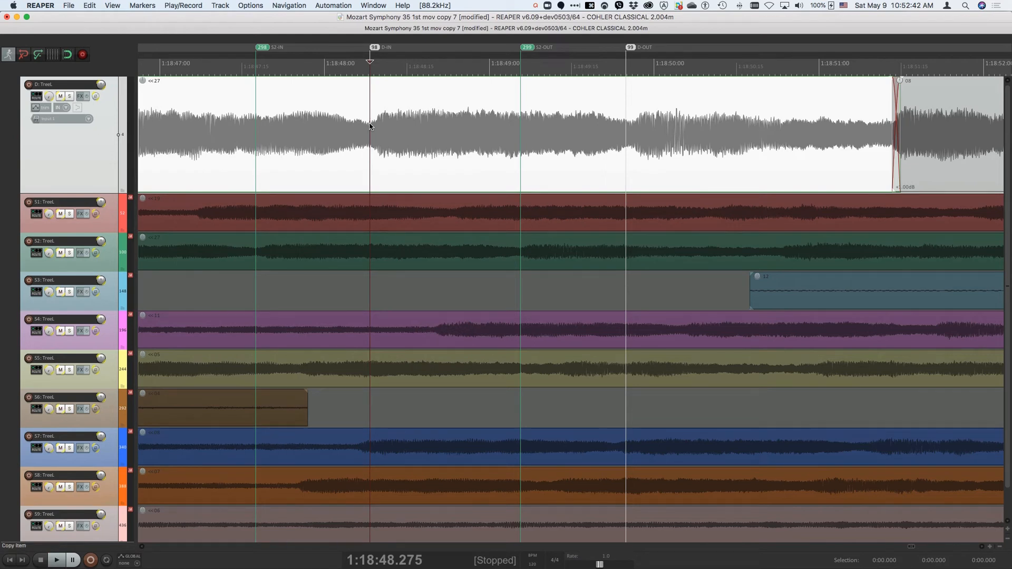
pyautogui.press('super+F9')
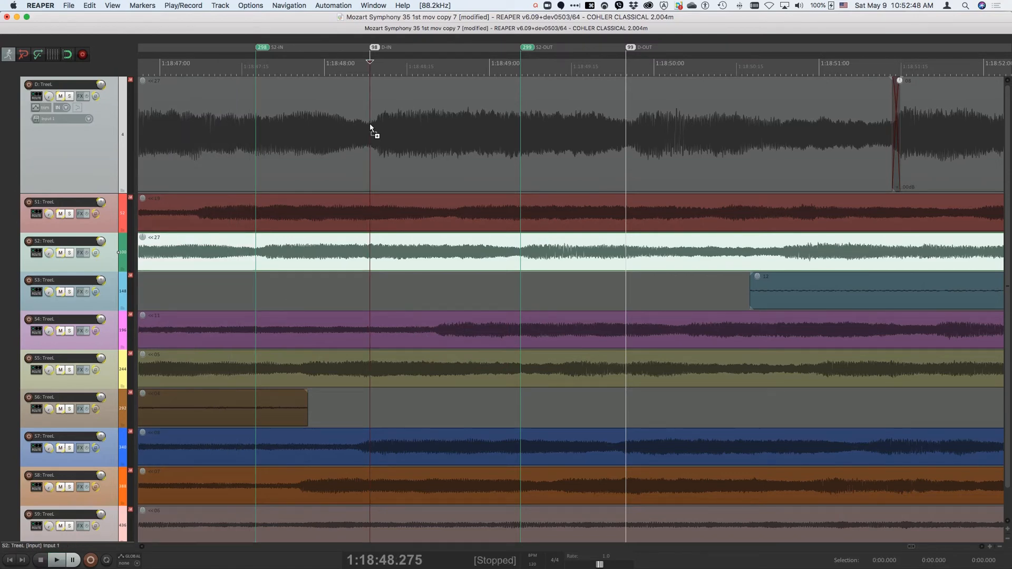
pyautogui.press('F10')
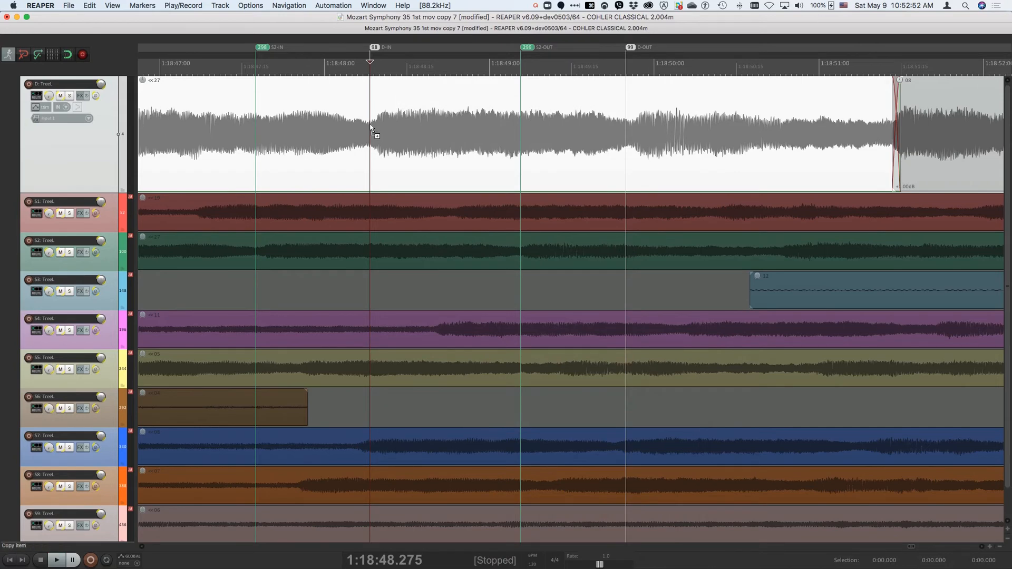
pyautogui.press('super+F10')
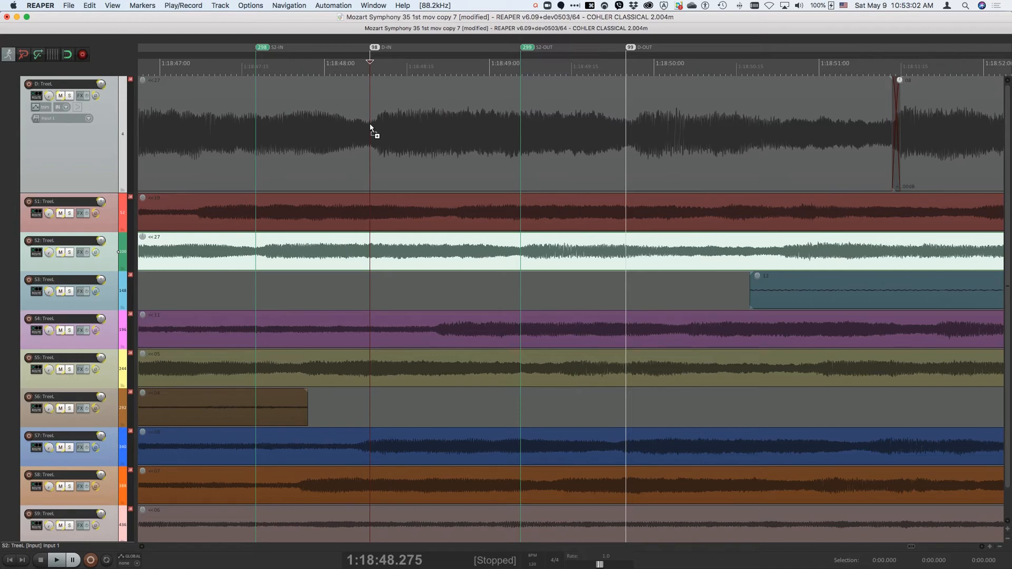
# Step: Audition the destination and S2 up to their OUT markers, and move the S2 OUT marker to 1:18:49.175
pyautogui.press('F11')
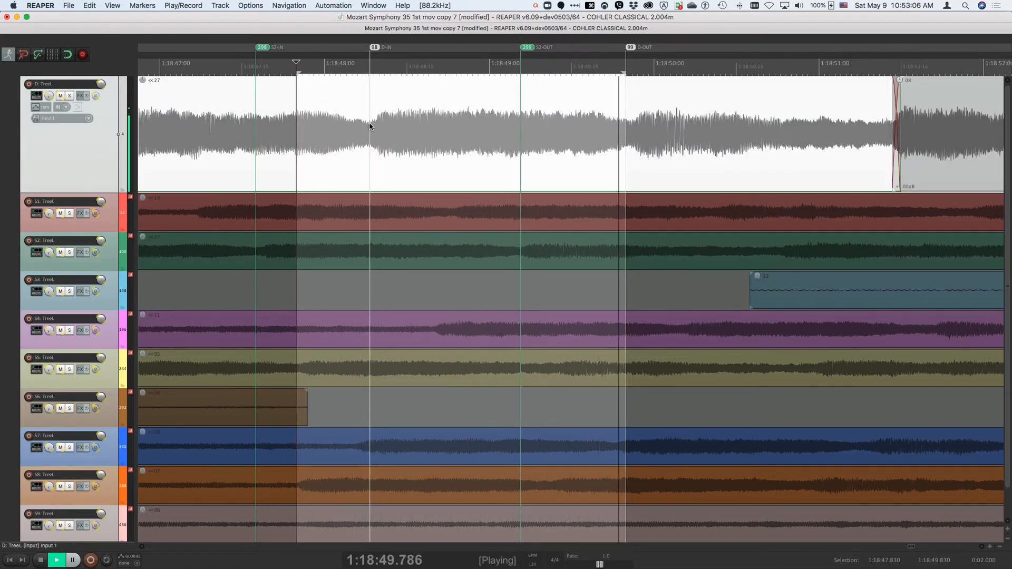
pyautogui.click(369, 127)
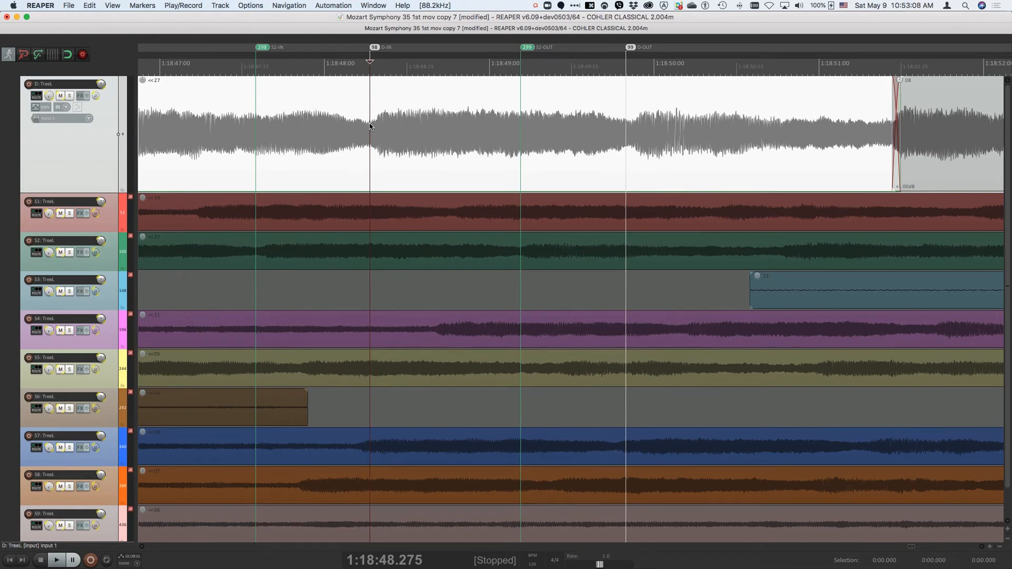
pyautogui.press('super+c')
pyautogui.press('super+F11')
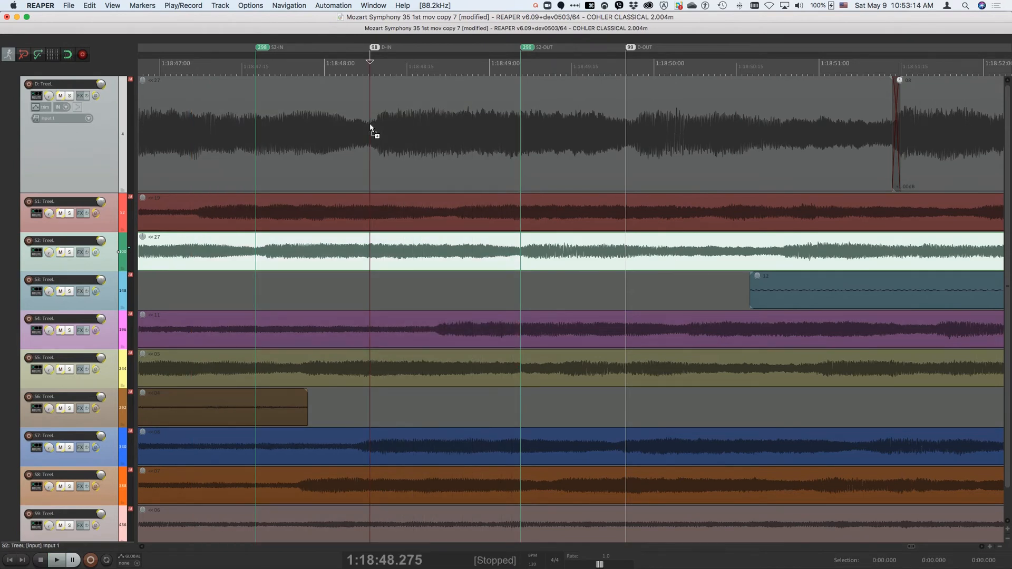
pyautogui.click(518, 252)
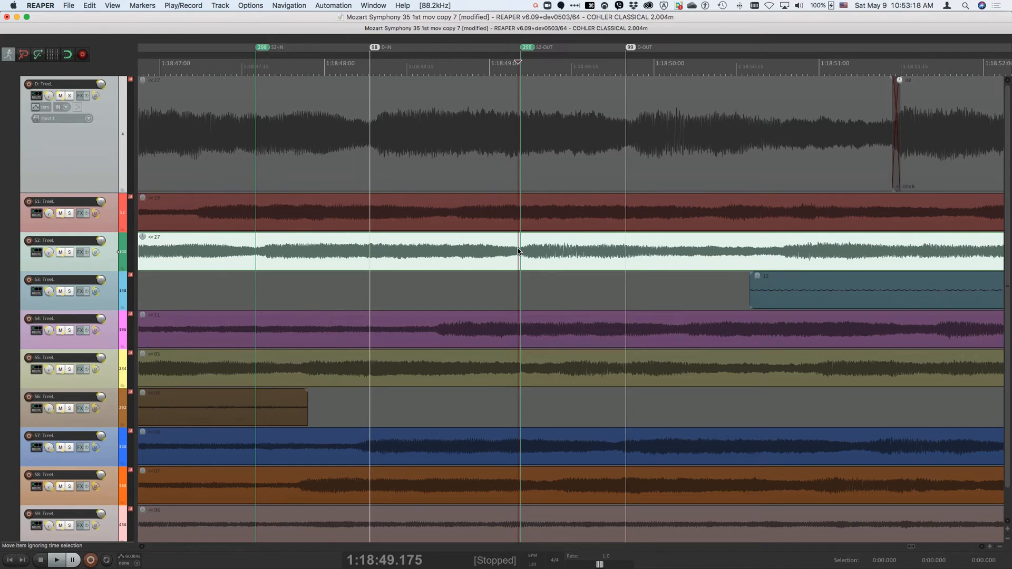
pyautogui.press(']')
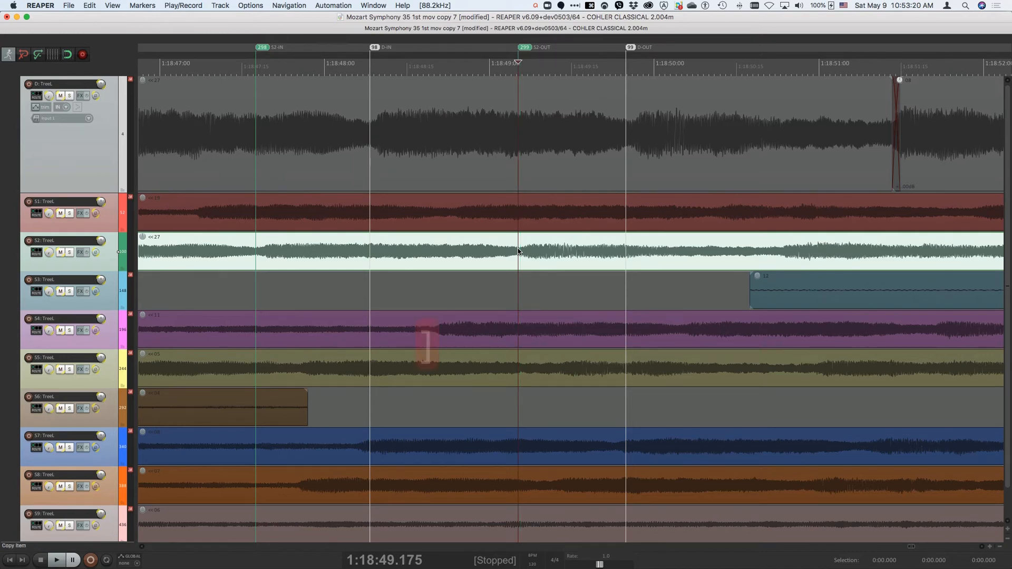
# Step: Audition S2 up to its OUT marker, and compare the destination and S2 from their OUT markers
pyautogui.press('super+F11')
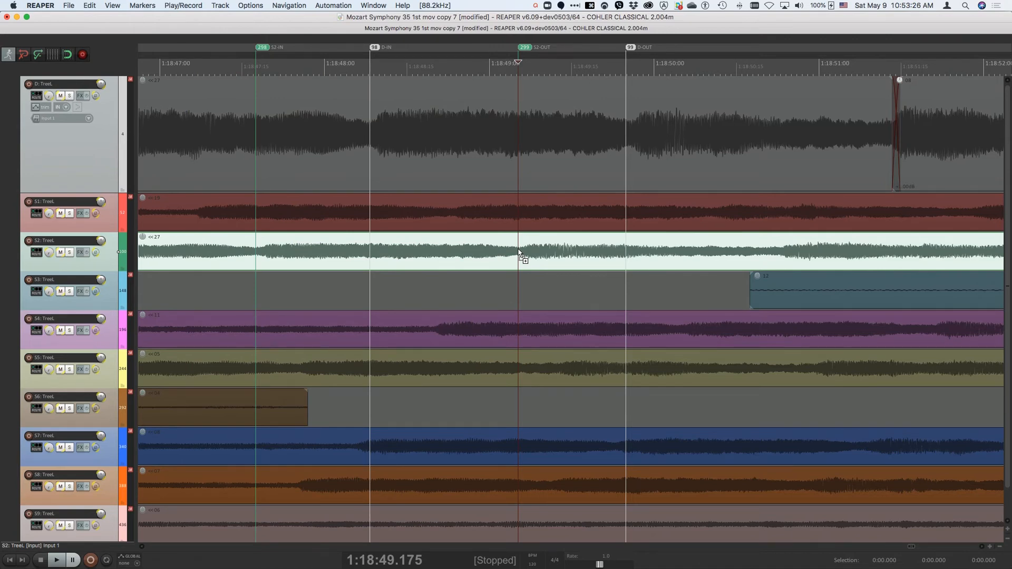
pyautogui.press('F12')
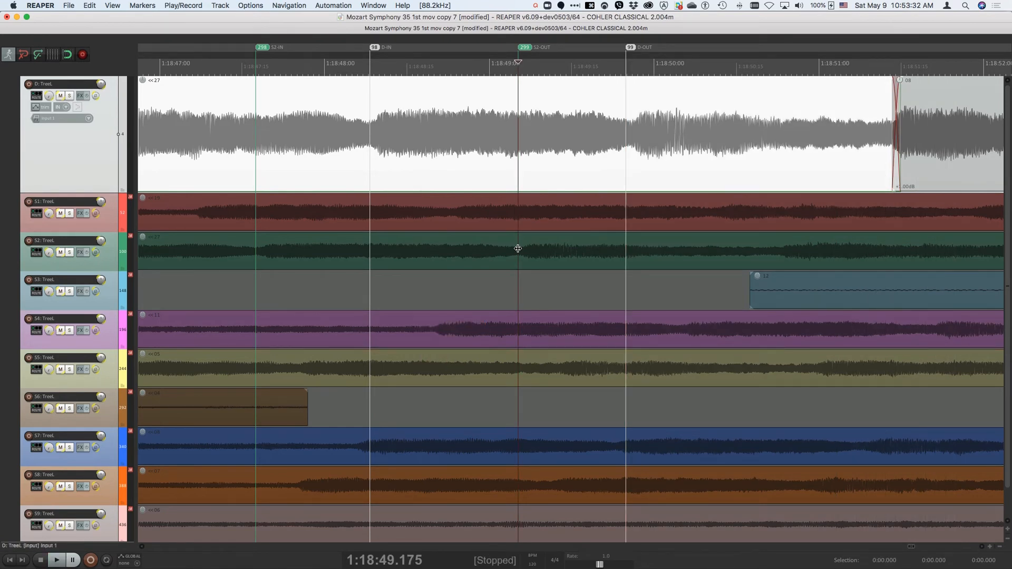
pyautogui.press('super+F12')
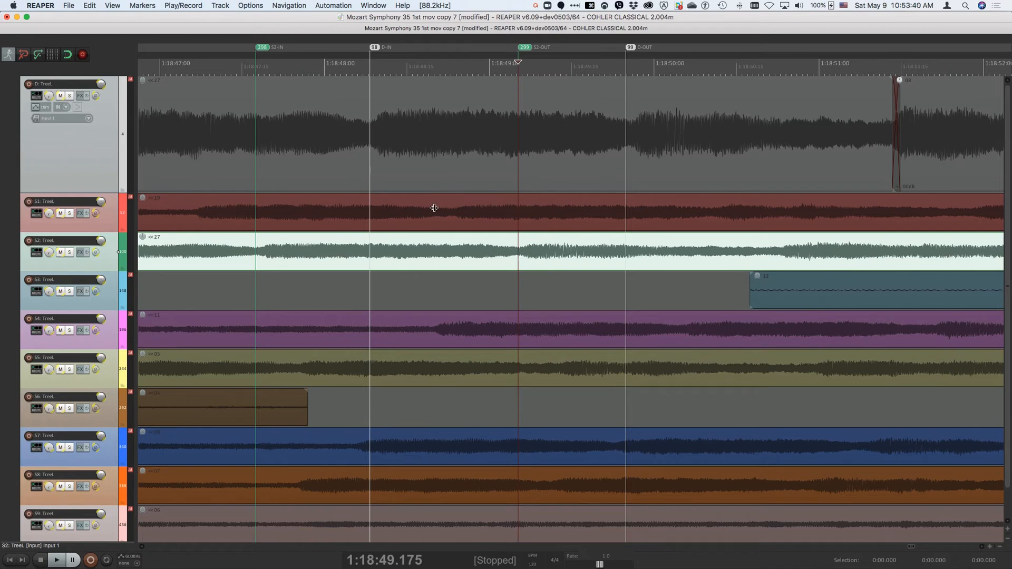
# Step: Perform the source-destination edit with crossfade, replacing the destination's marked passage with the marked S2 passage
pyautogui.click(88, 6)
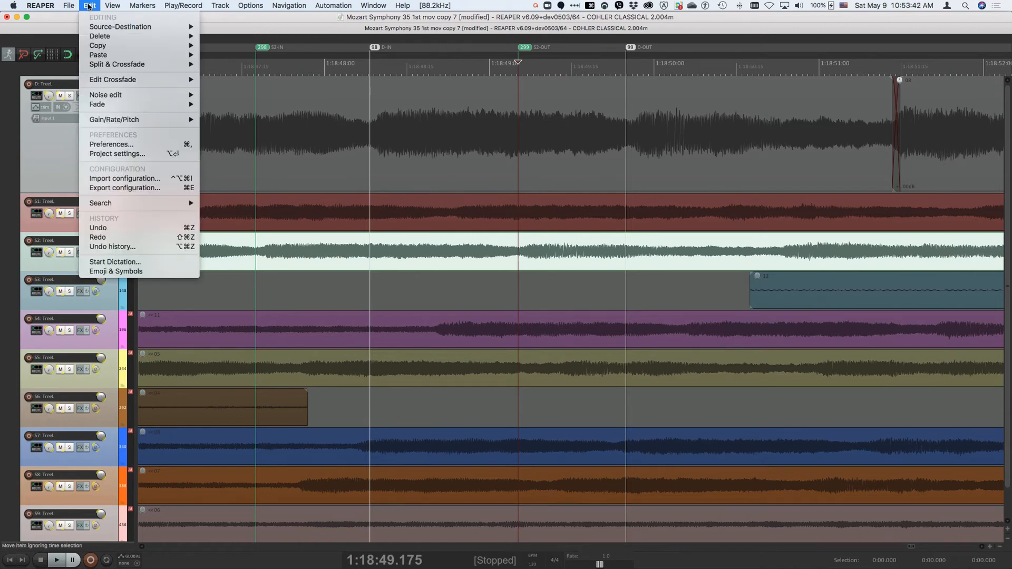
pyautogui.moveTo(163, 31)
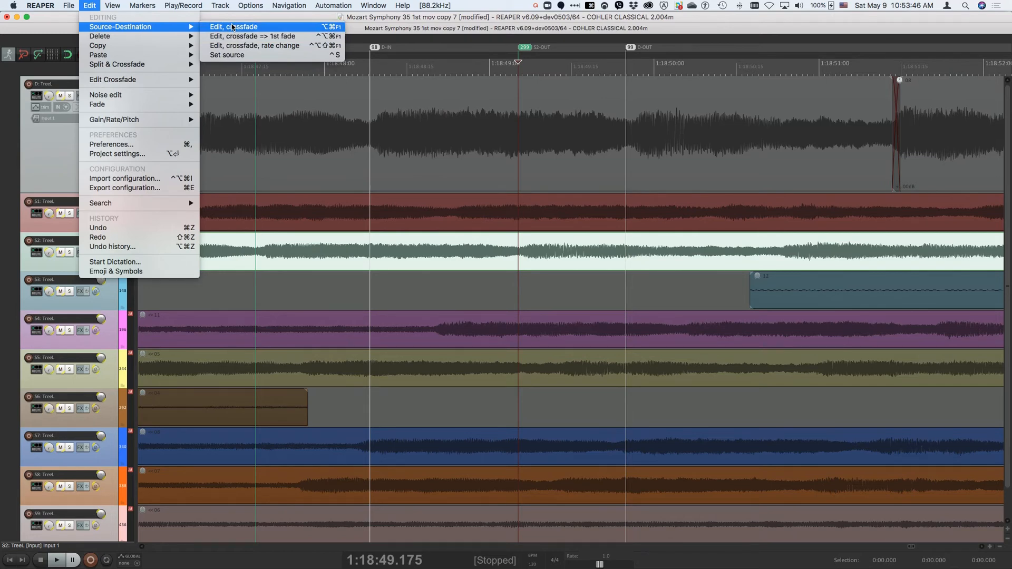
pyautogui.click(232, 26)
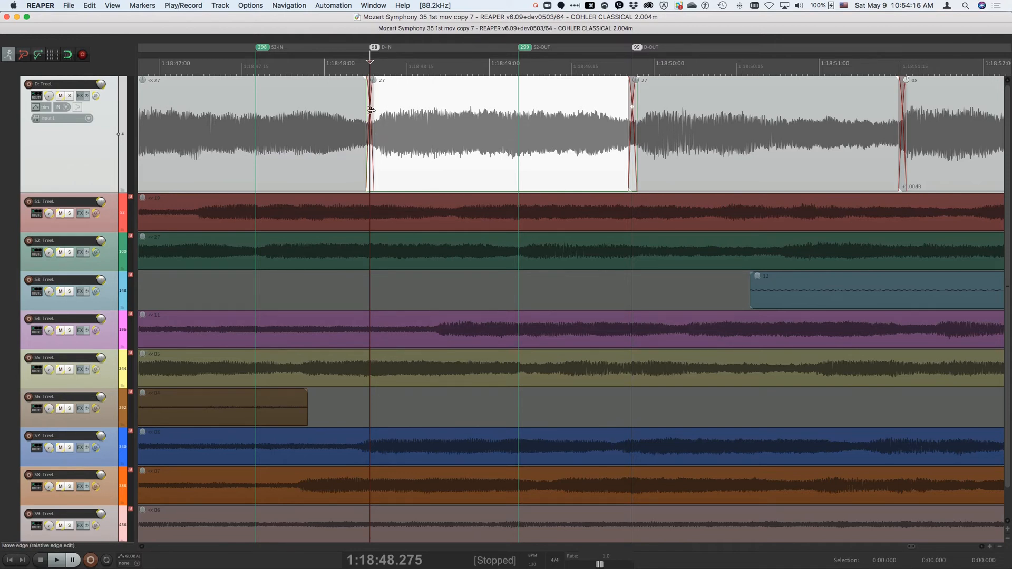
# Step: Open the crossfade at the destination IN point in the fade editor and audition around it
pyautogui.press('f')
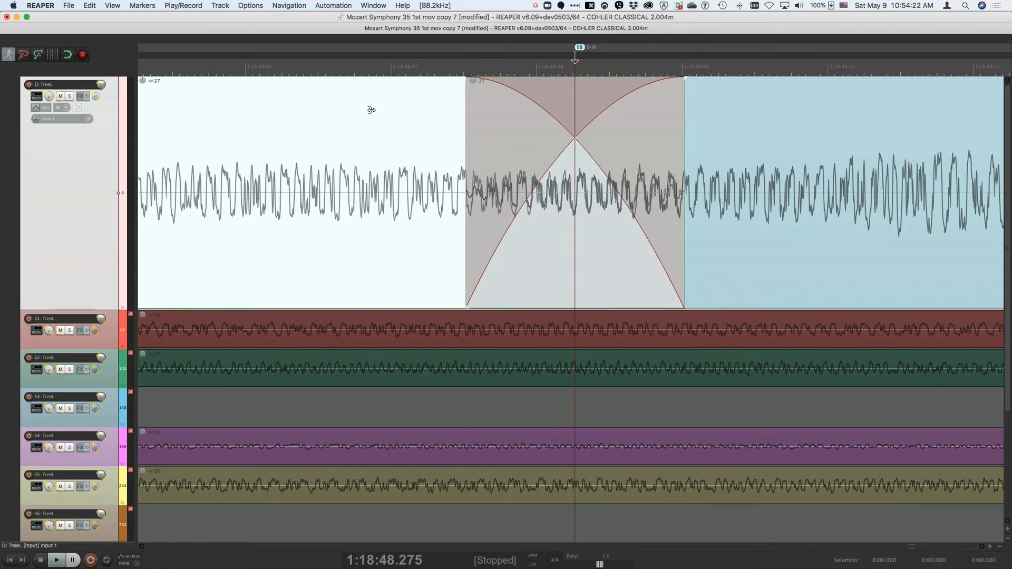
pyautogui.press('space')
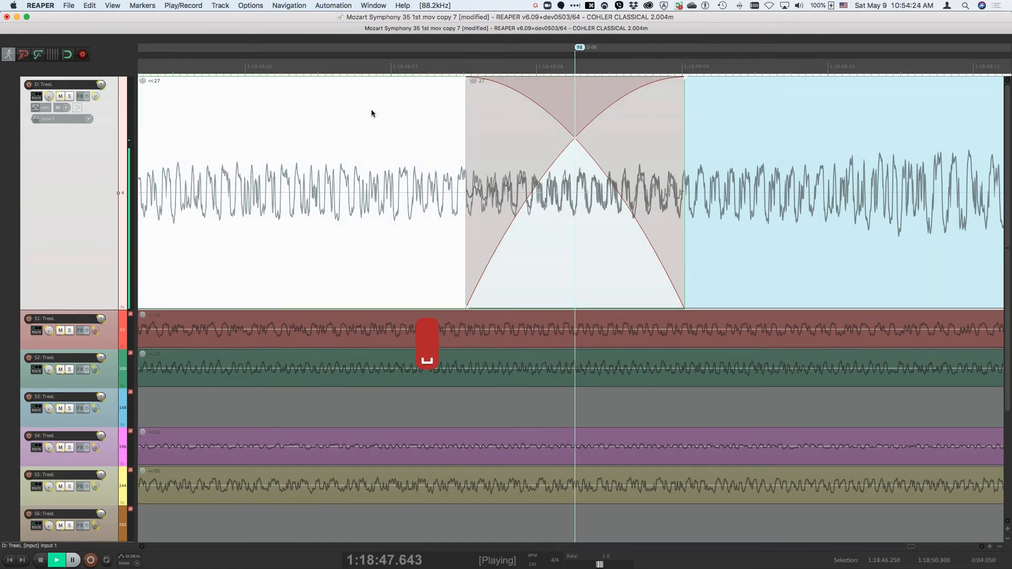
# Step: Audition around the crossfade in a wider view at normal and half speed, and reset the playback rate to 1.0
pyautogui.press('space')
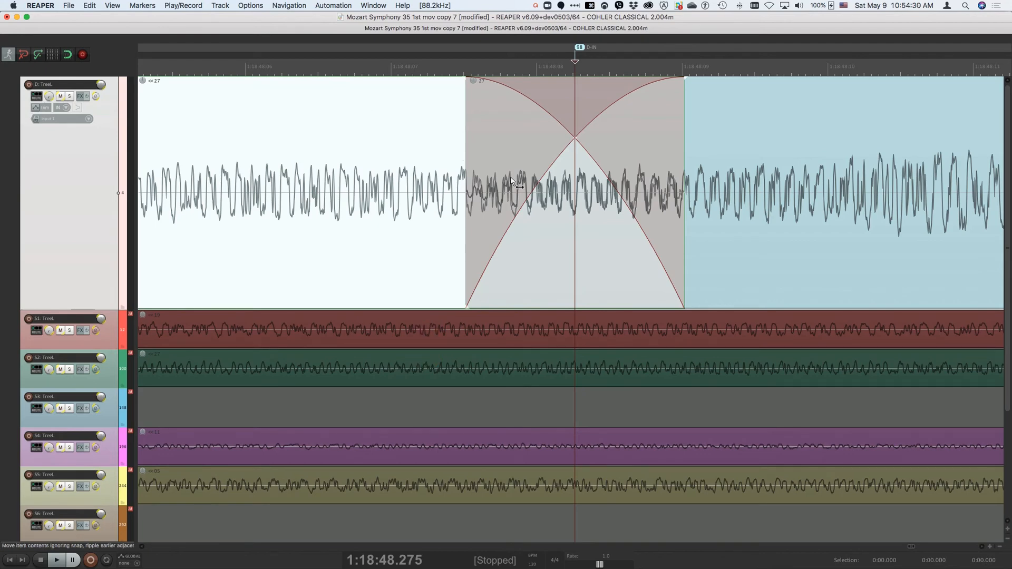
pyautogui.scroll(-4, 427, 153)
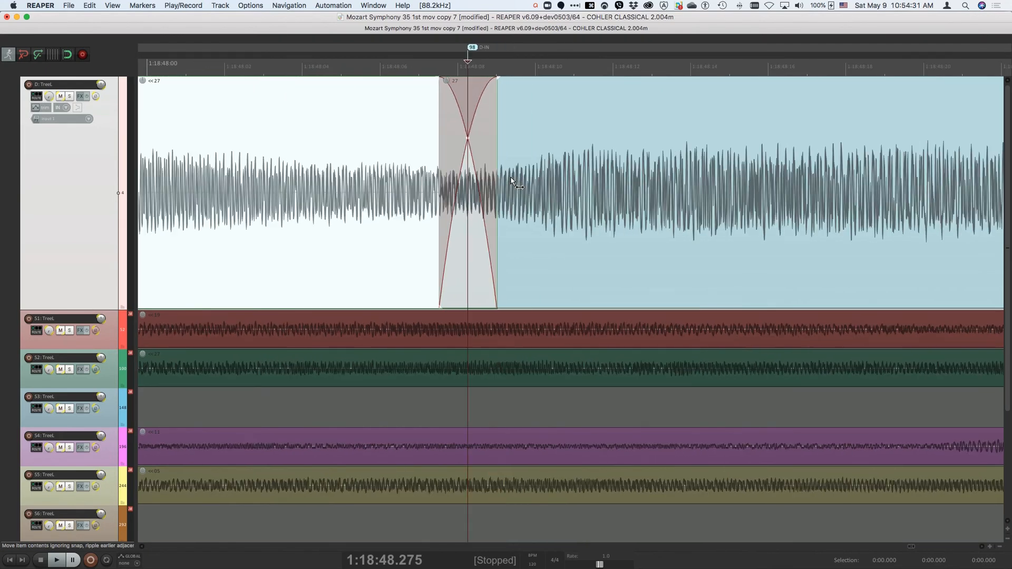
pyautogui.scroll(-3, 512, 181)
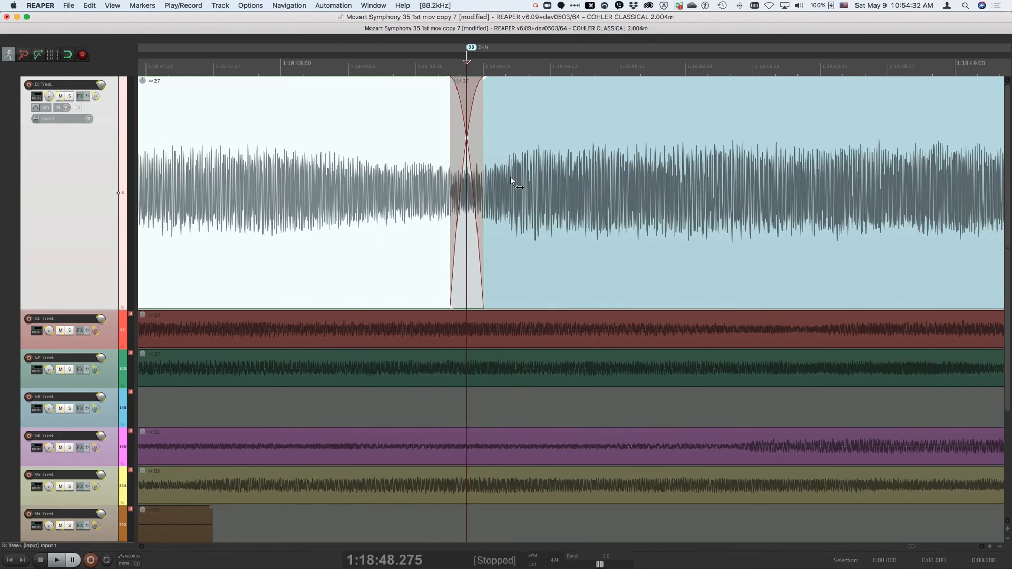
pyautogui.press('z')
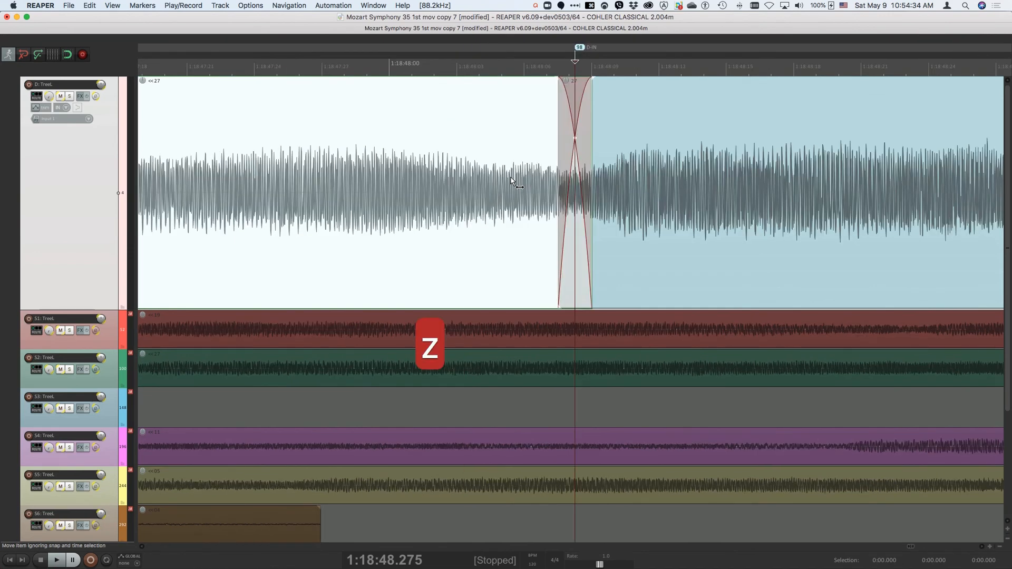
pyautogui.press('+')
pyautogui.press('+')
pyautogui.press('-')
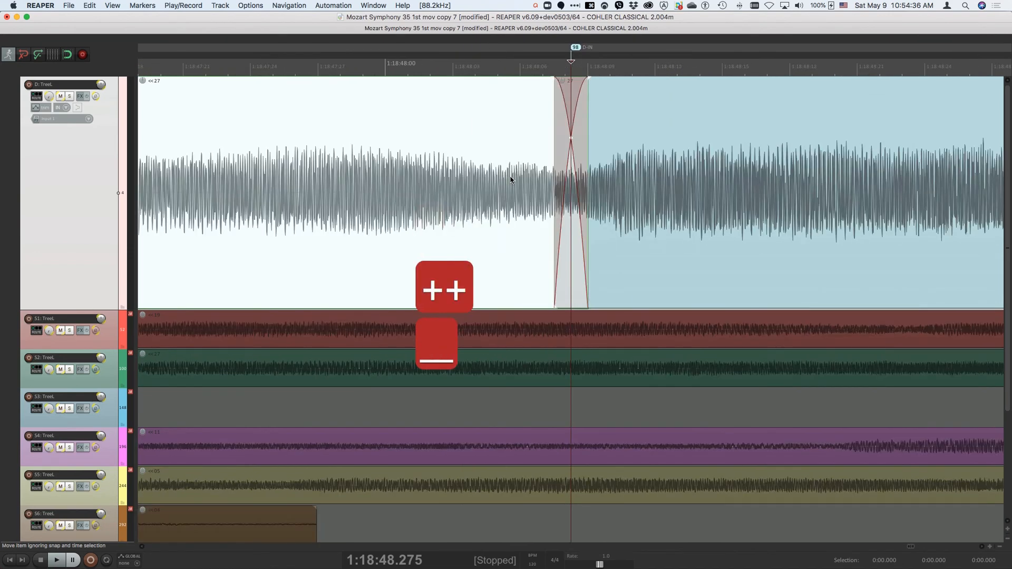
pyautogui.press('-')
pyautogui.press('-')
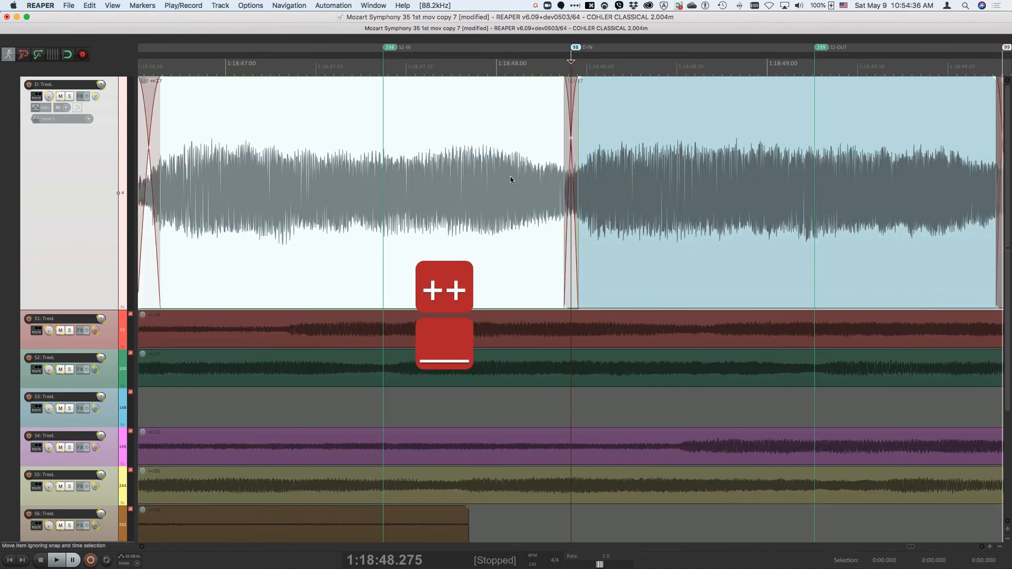
pyautogui.press('space')
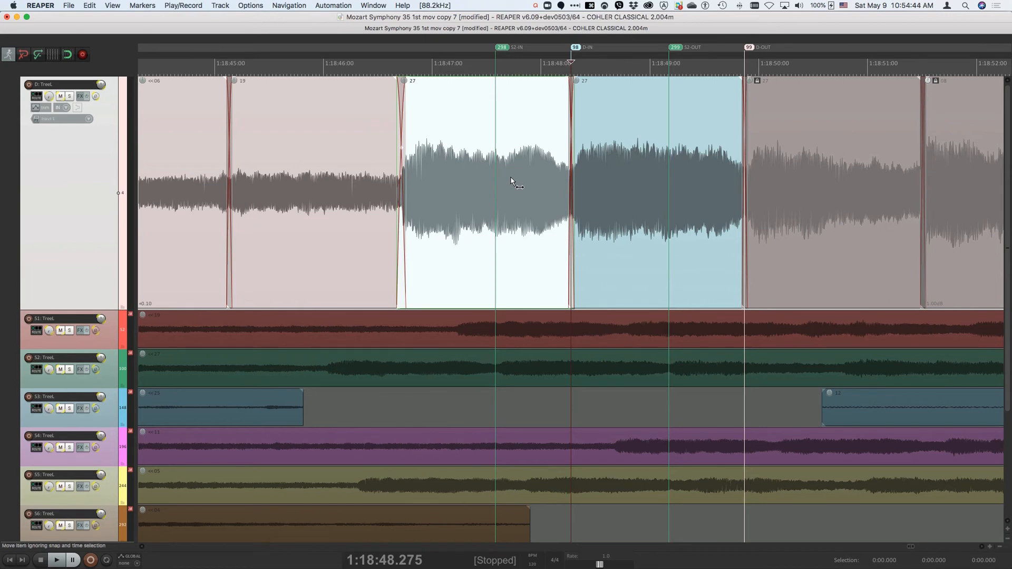
pyautogui.hotkey('alt', 'space')
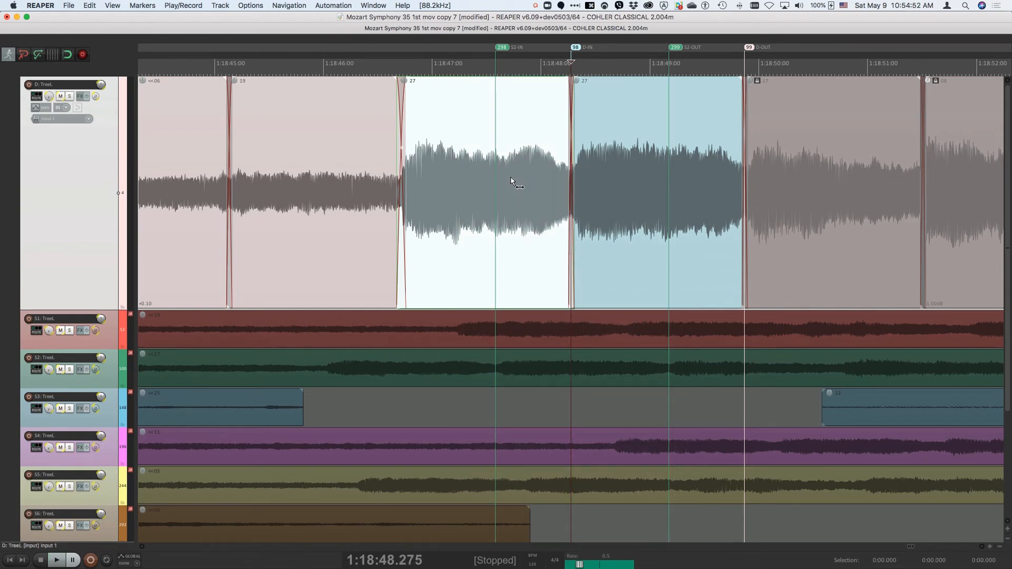
pyautogui.hotkey('shift', '1')
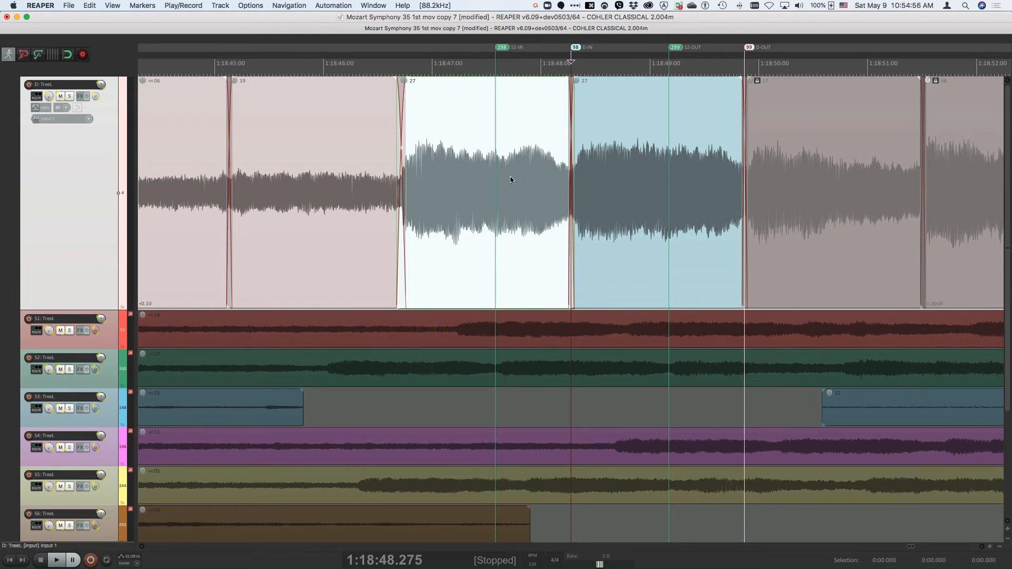
# Step: Audition around, up to and from the crossfade in the fade editor, and save the project
pyautogui.press('space')
pyautogui.press('F9')
pyautogui.press('F10')
pyautogui.press('super+s')
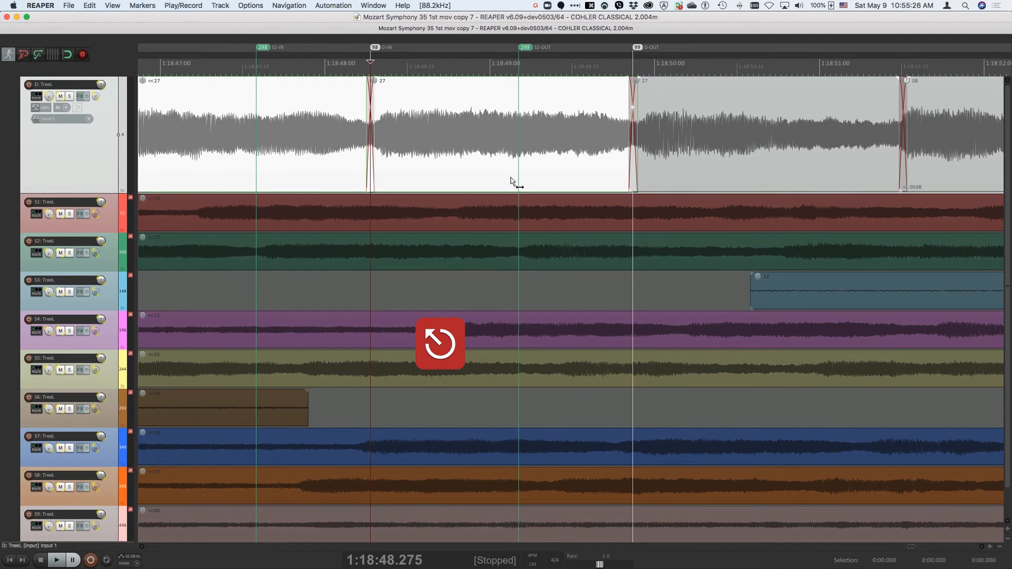
# Step: Starting from 1:18:47.538 on the destination, go through the following crossfades and audition around each one
pyautogui.scroll(-1, 248, 125)
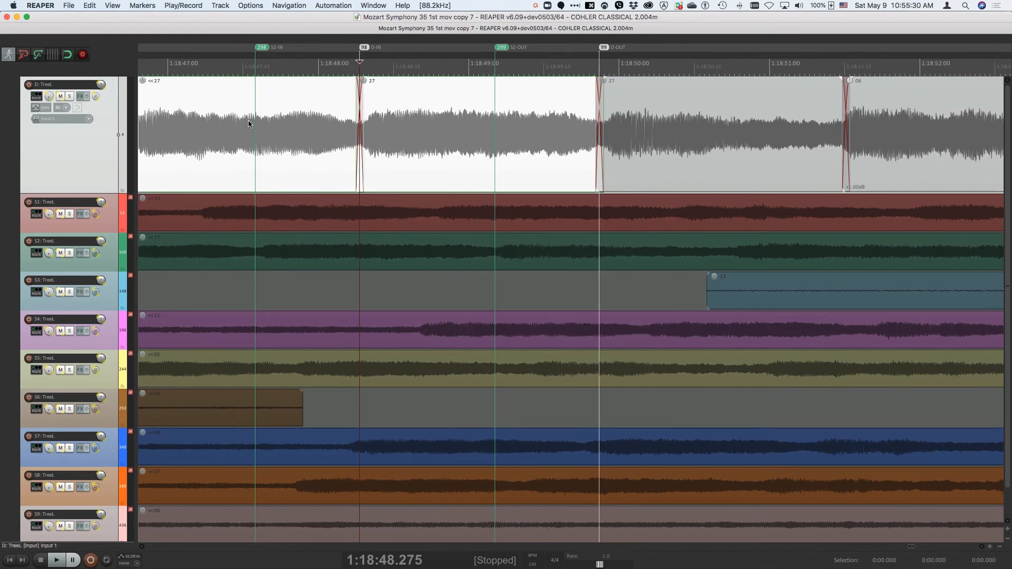
pyautogui.click(249, 125)
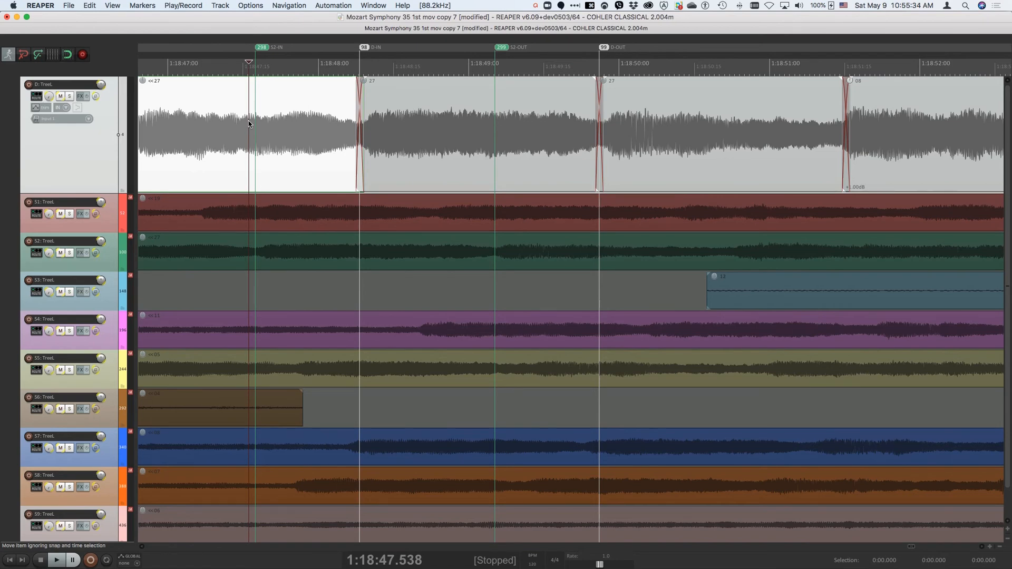
pyautogui.hotkey('shift', '/')
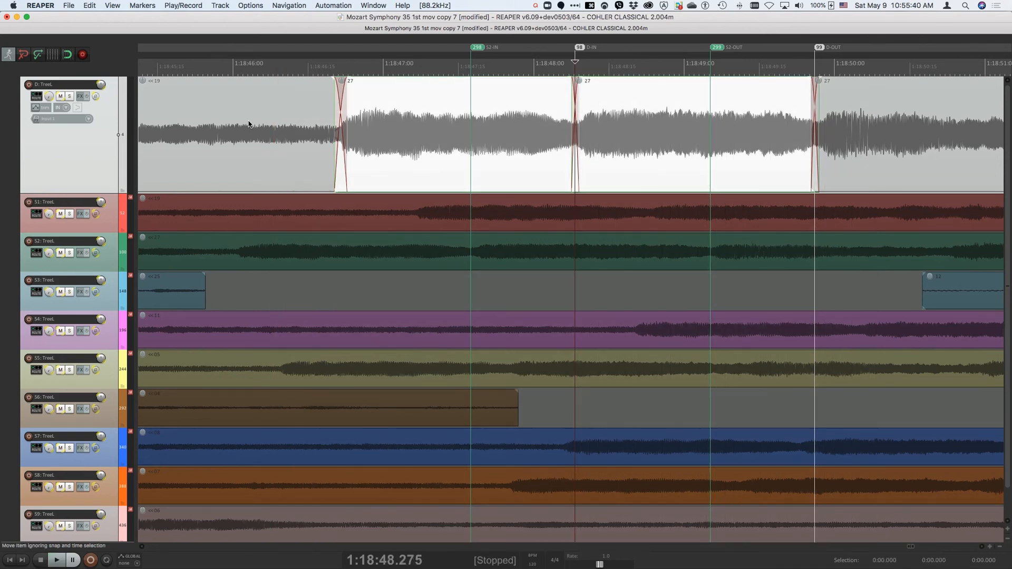
pyautogui.hotkey('shift', '/')
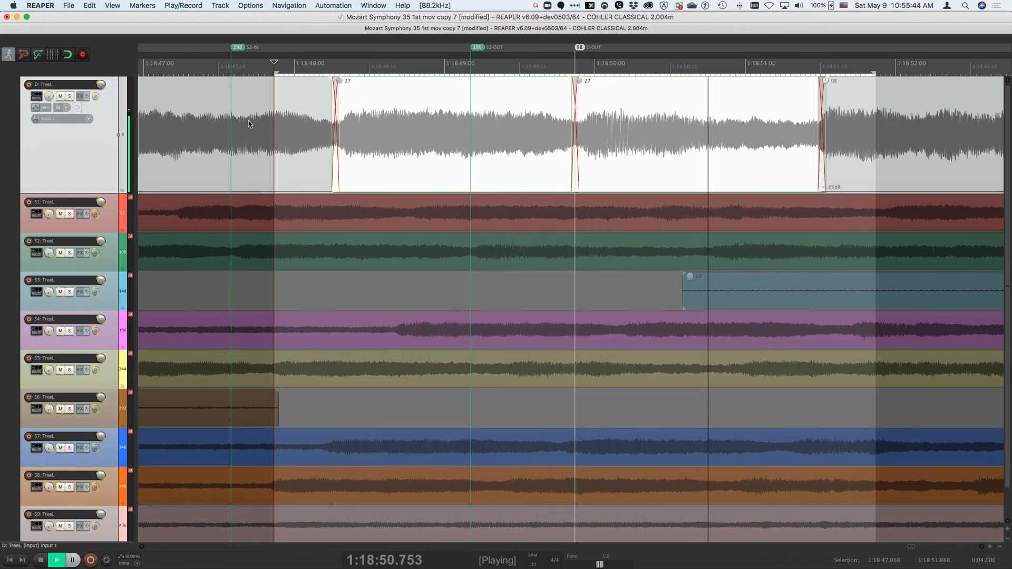
pyautogui.hotkey('shift', '/')
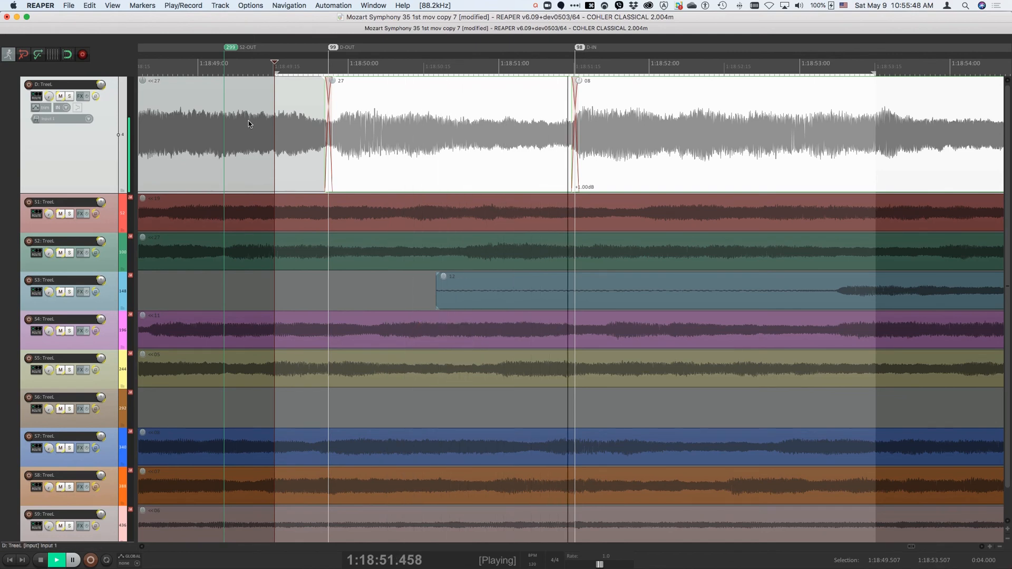
pyautogui.hotkey('shift', '/')
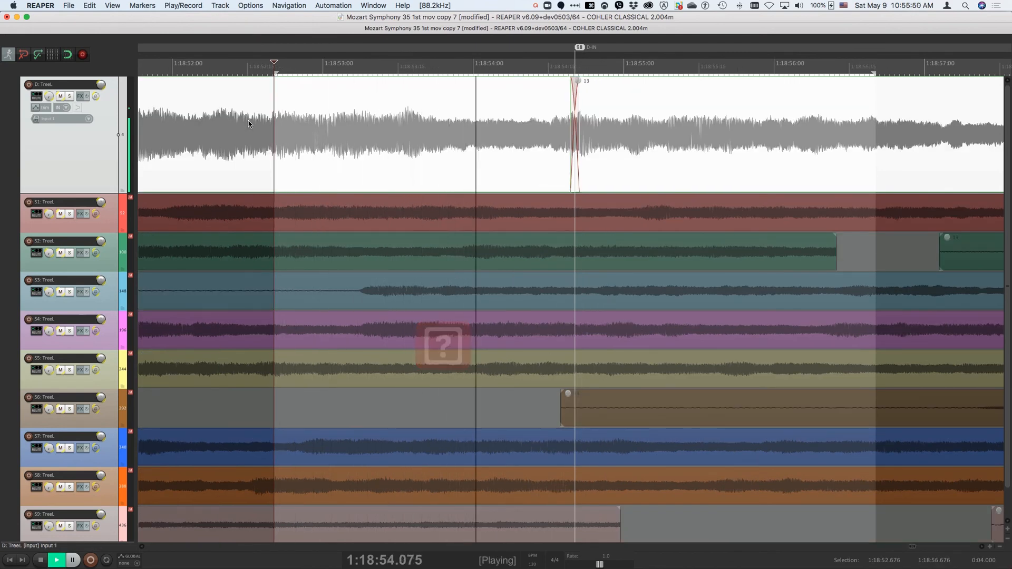
pyautogui.hotkey('shift', '/')
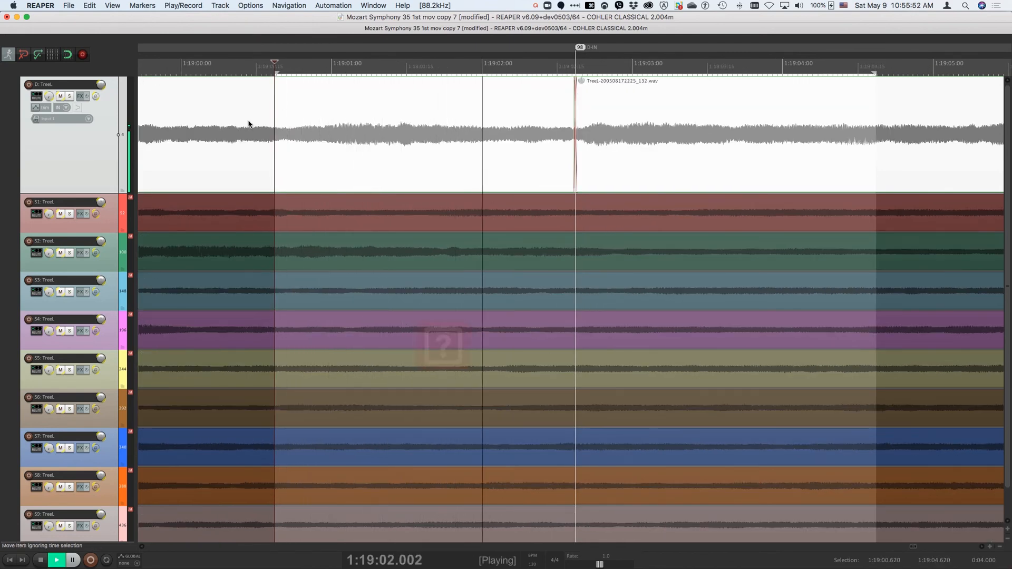
pyautogui.press('space')
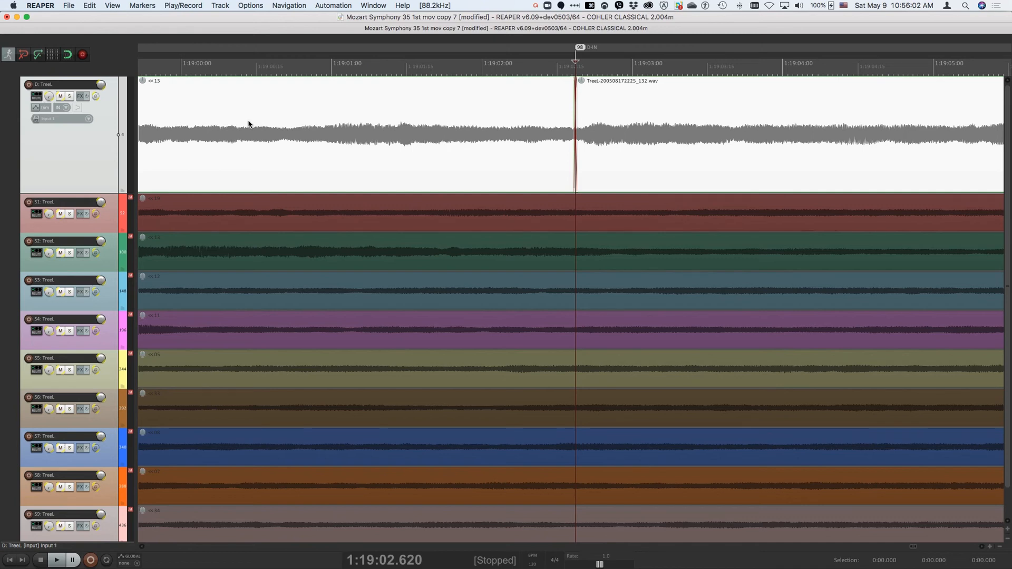
# Step: Set the destination IN marker at 1:19:15.642, where the loud passage begins
pyautogui.press('-')
pyautogui.press('-')
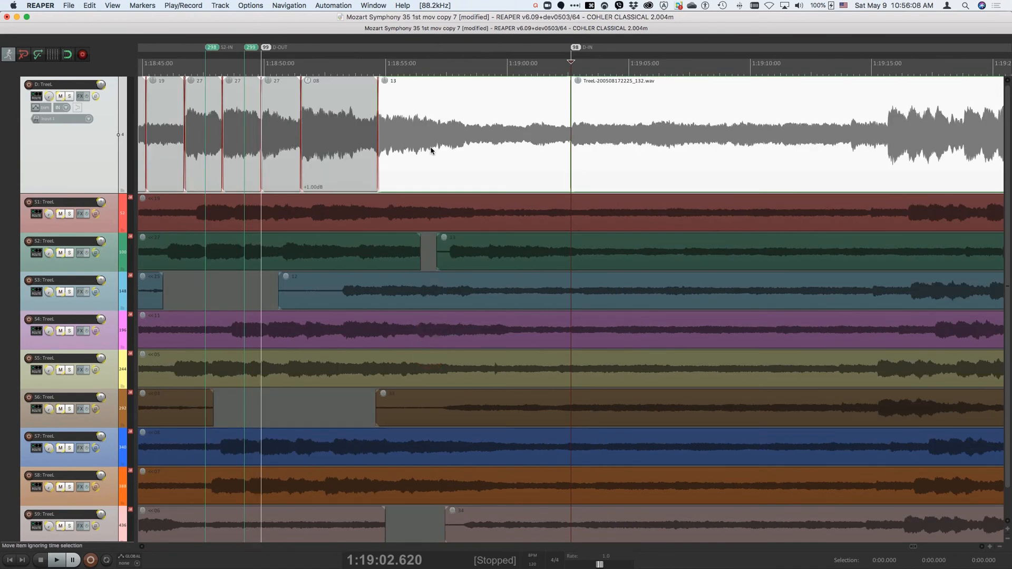
pyautogui.hscroll(6, 431, 150)
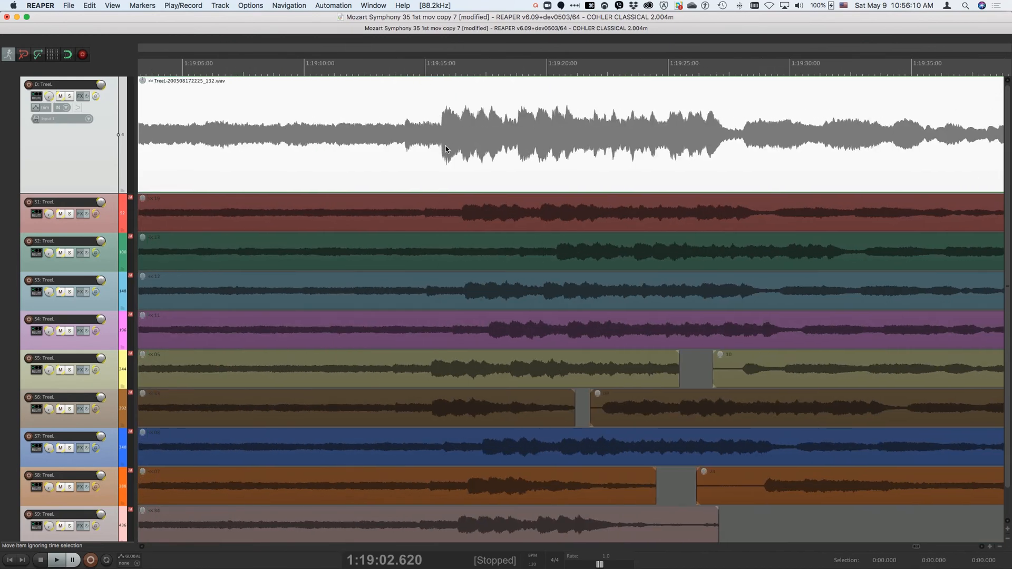
pyautogui.hscroll(-2, 446, 149)
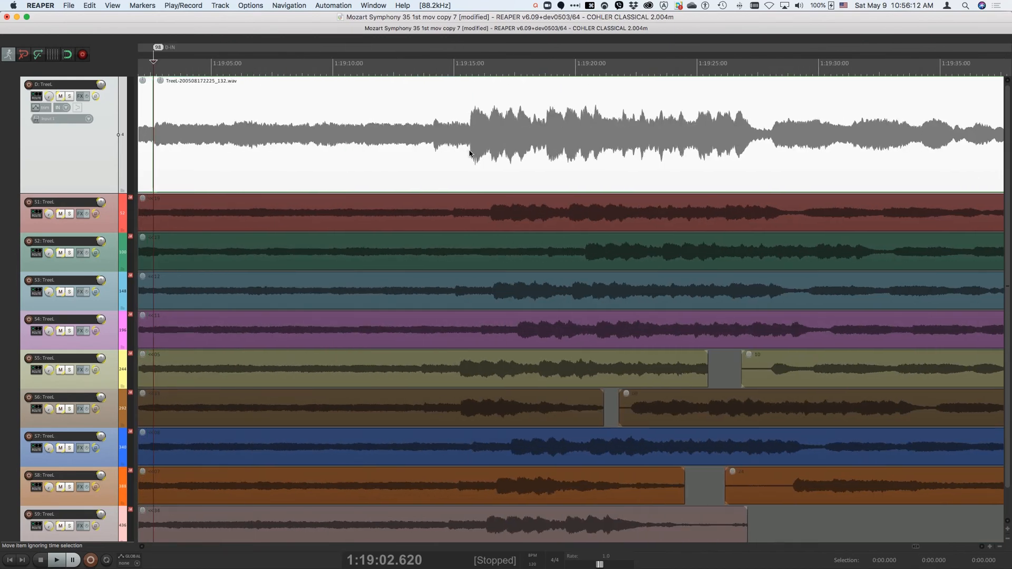
pyautogui.click(469, 152)
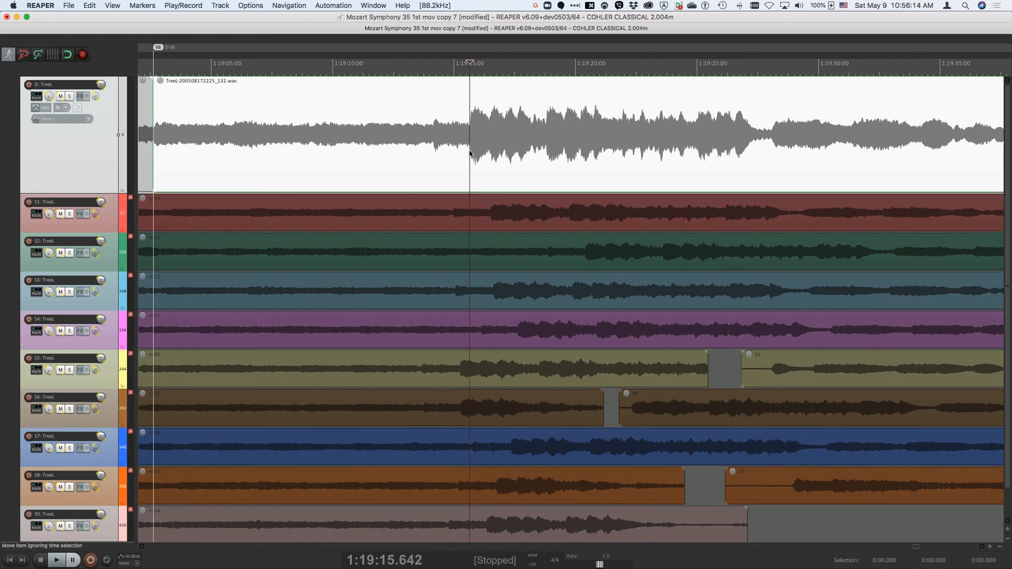
pyautogui.press('[')
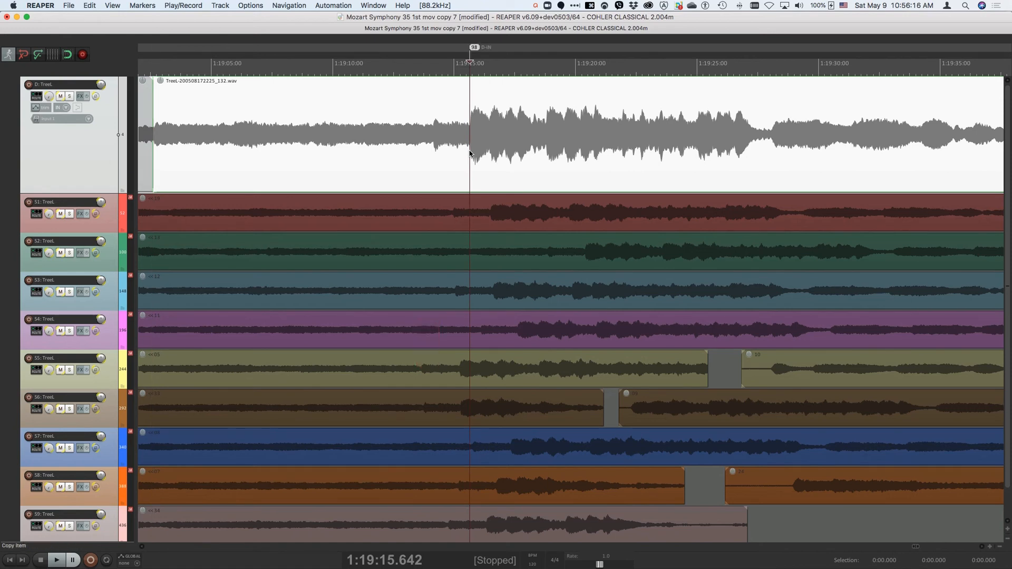
# Step: Set the destination OUT marker at 1:19:28.028, and audition the destination around its IN and OUT markers
pyautogui.press('super+bracketright')
pyautogui.press('F8')
pyautogui.click(770, 141)
pyautogui.press(']')
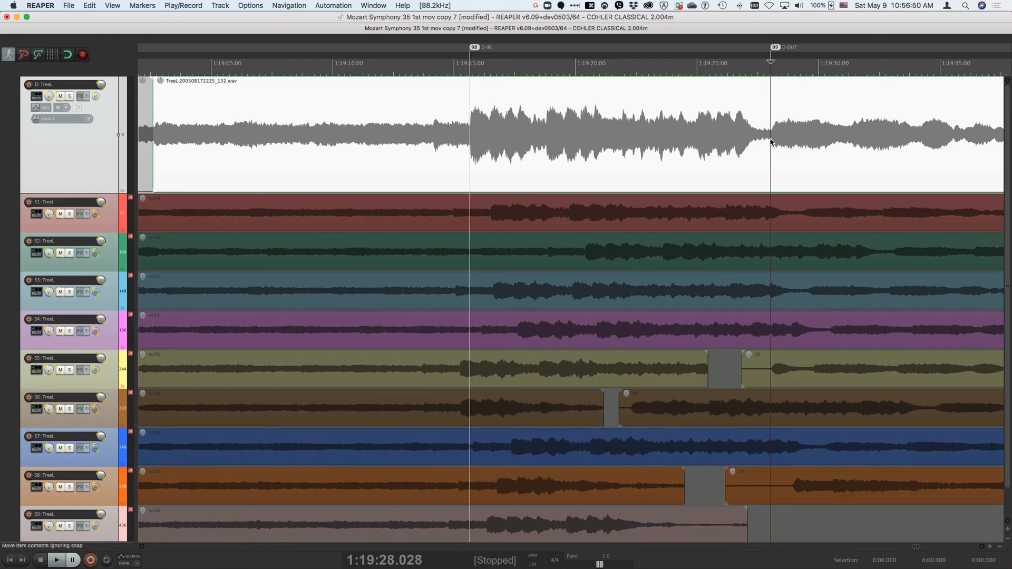
pyautogui.hotkey('alt', 'F9')
pyautogui.hotkey('alt', 'F11')
# Step: Mark the matching passage on S4 with IN at 1:19:17.614 and OUT at 1:19:30.448
pyautogui.click(492, 296)
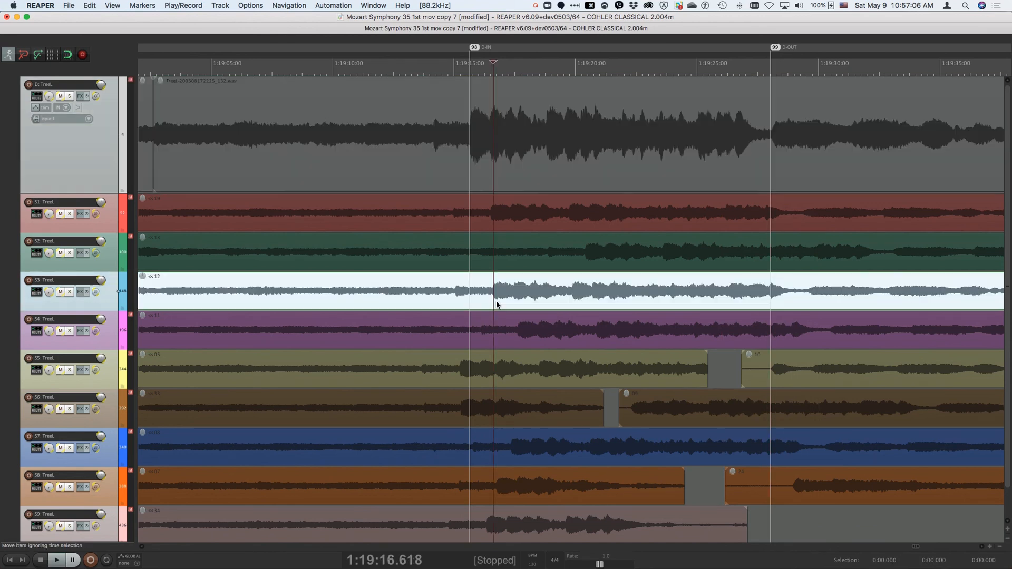
pyautogui.click(517, 339)
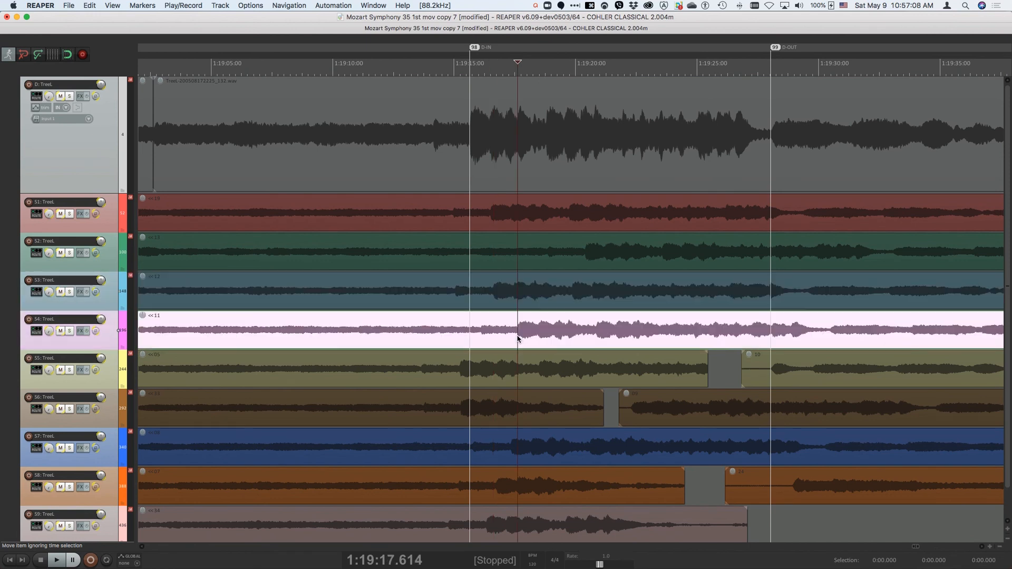
pyautogui.press('[')
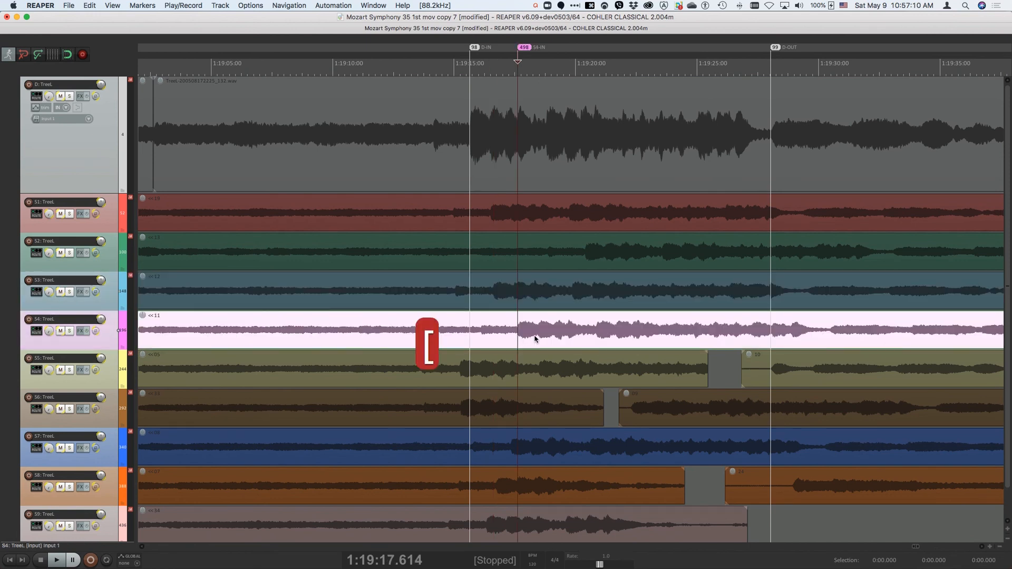
pyautogui.click(829, 333)
pyautogui.press(']')
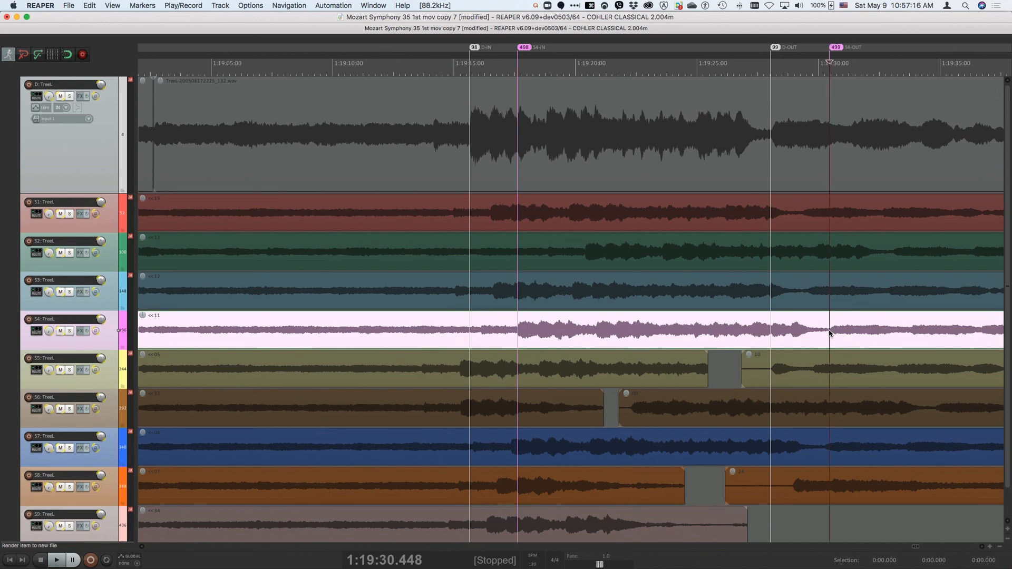
# Step: Audition S4 around its IN and OUT markers, and compare the destination and S4 around their IN markers
pyautogui.press('alt+super+F9')
pyautogui.press('alt+super+F11')
pyautogui.hotkey('alt', 'F9')
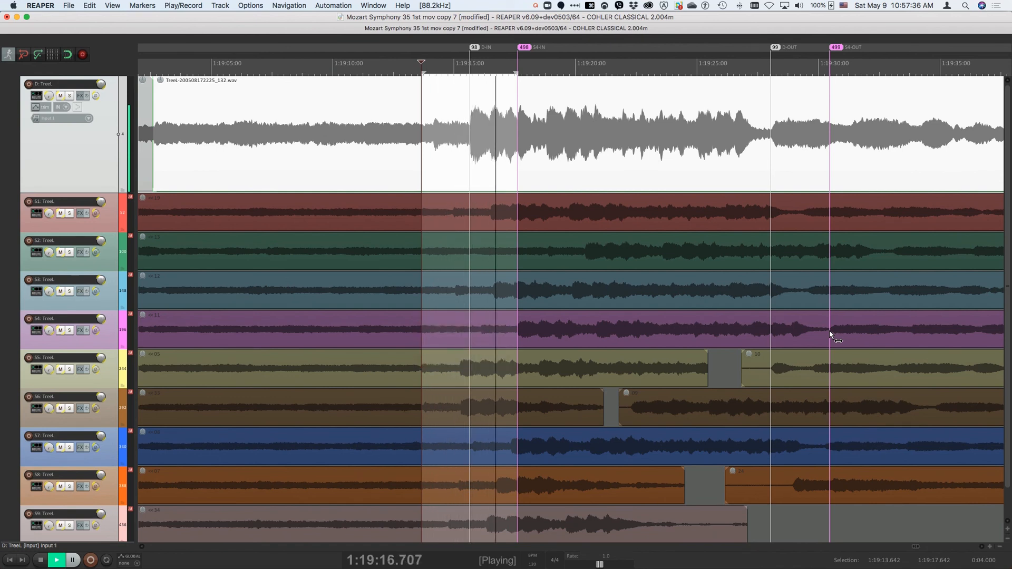
pyautogui.press('alt+super+F9')
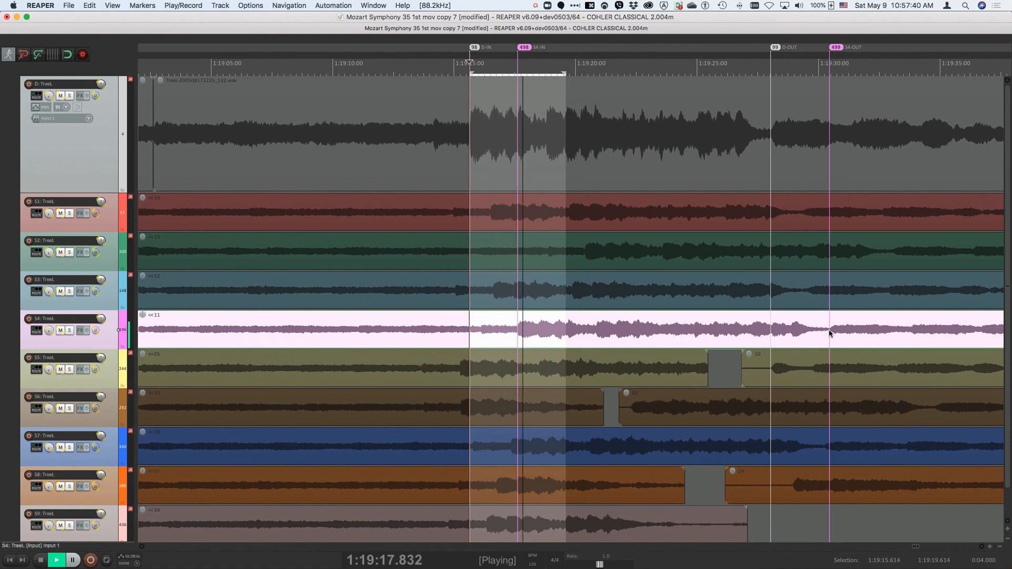
pyautogui.click(829, 332)
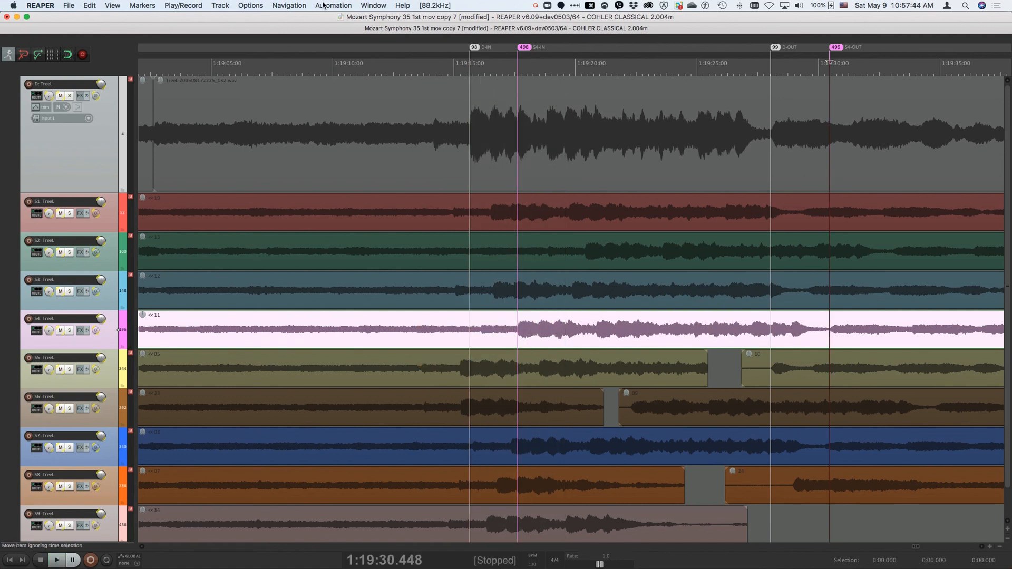
pyautogui.click(186, 7)
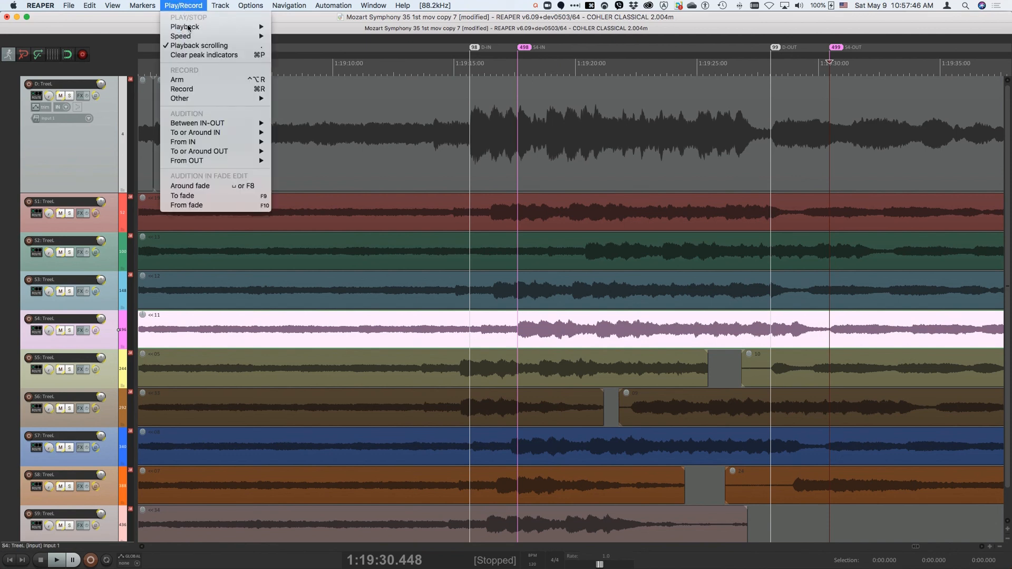
pyautogui.moveTo(196, 122)
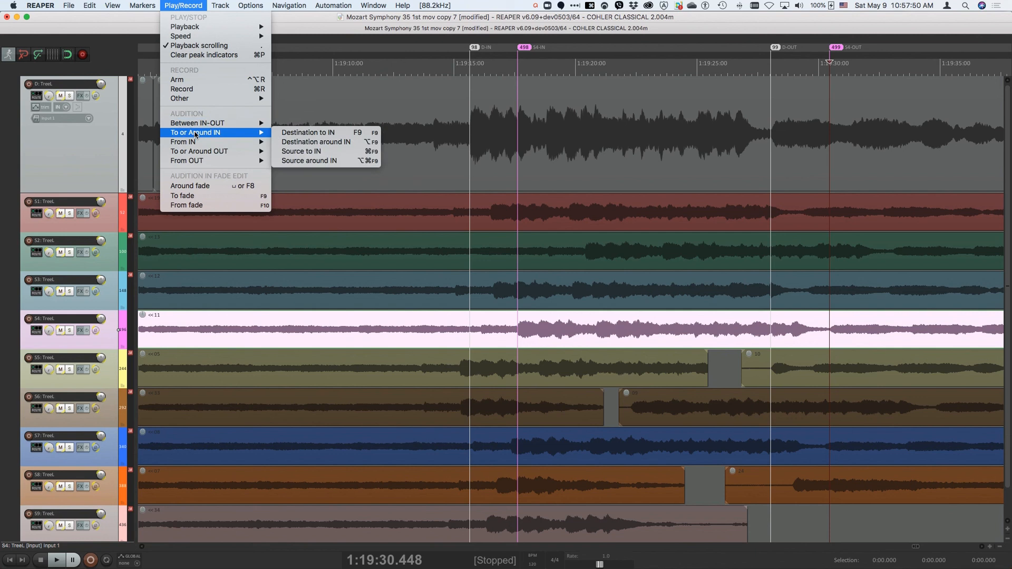
pyautogui.moveTo(194, 154)
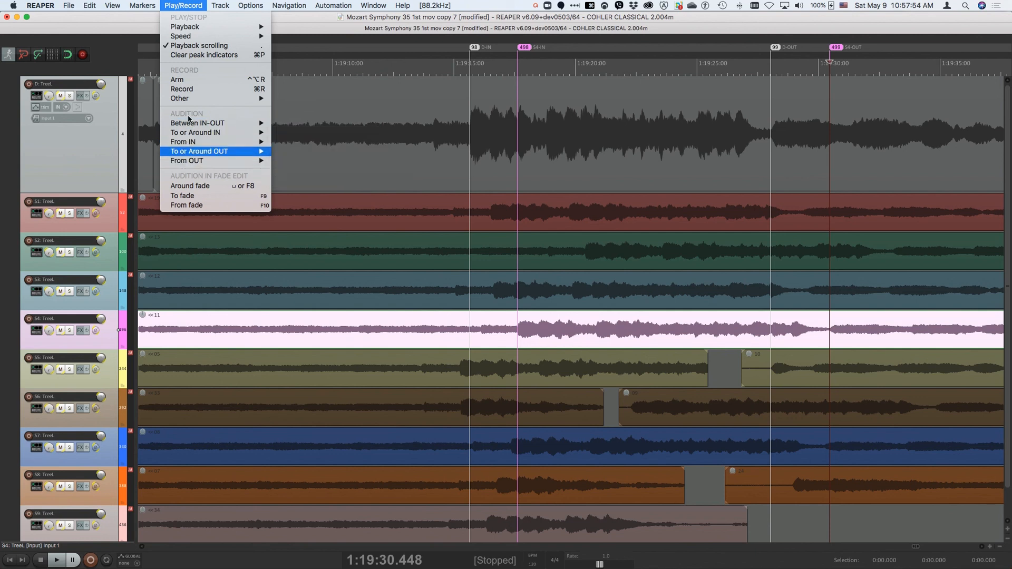
pyautogui.click(194, 6)
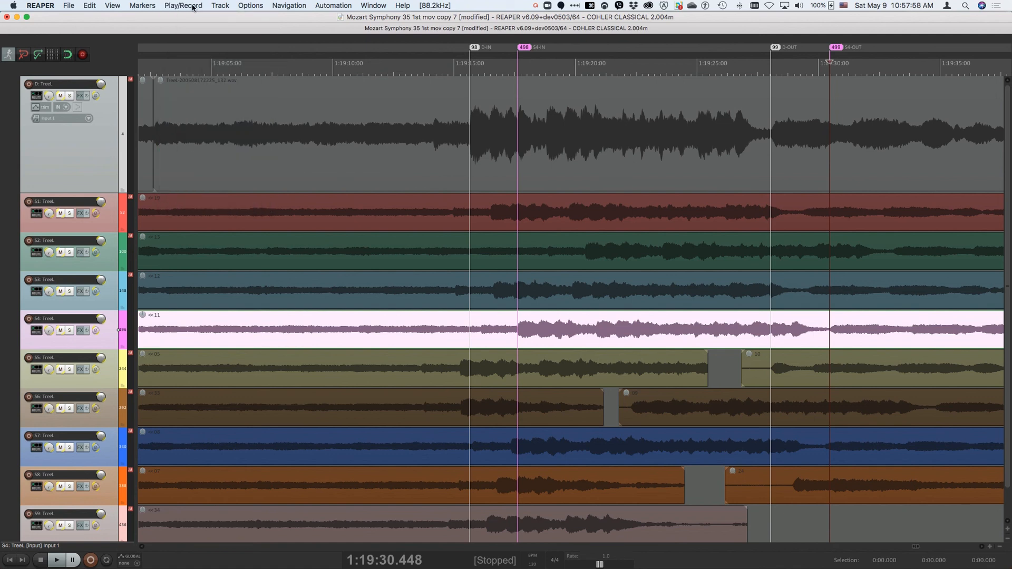